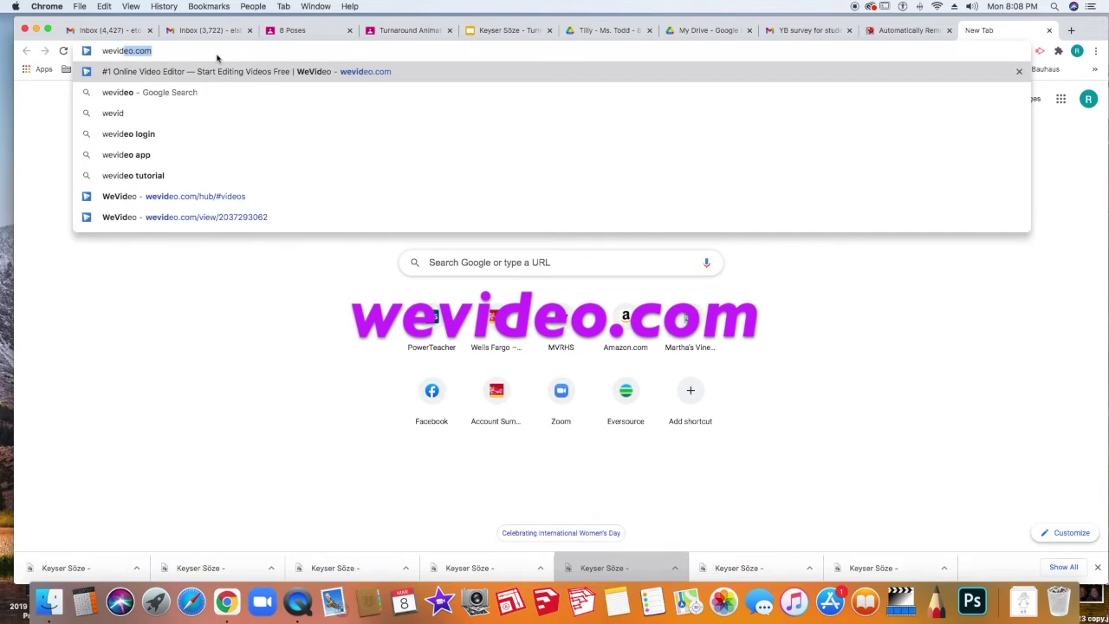
Open wevideo.com and bring up the My Media library with its existing folders.
{"action": "key", "text": "Return"}
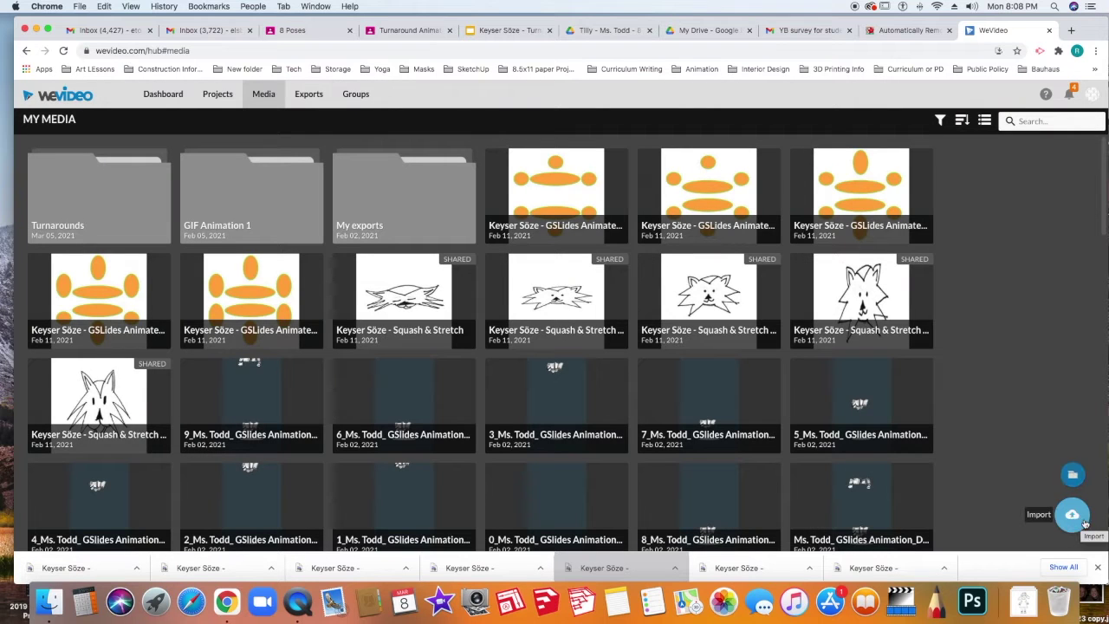
Create a media folder named 'Tilly Turnaround 2' and open its file import picker.
{"action": "left_click", "coordinate": [1074, 478]}
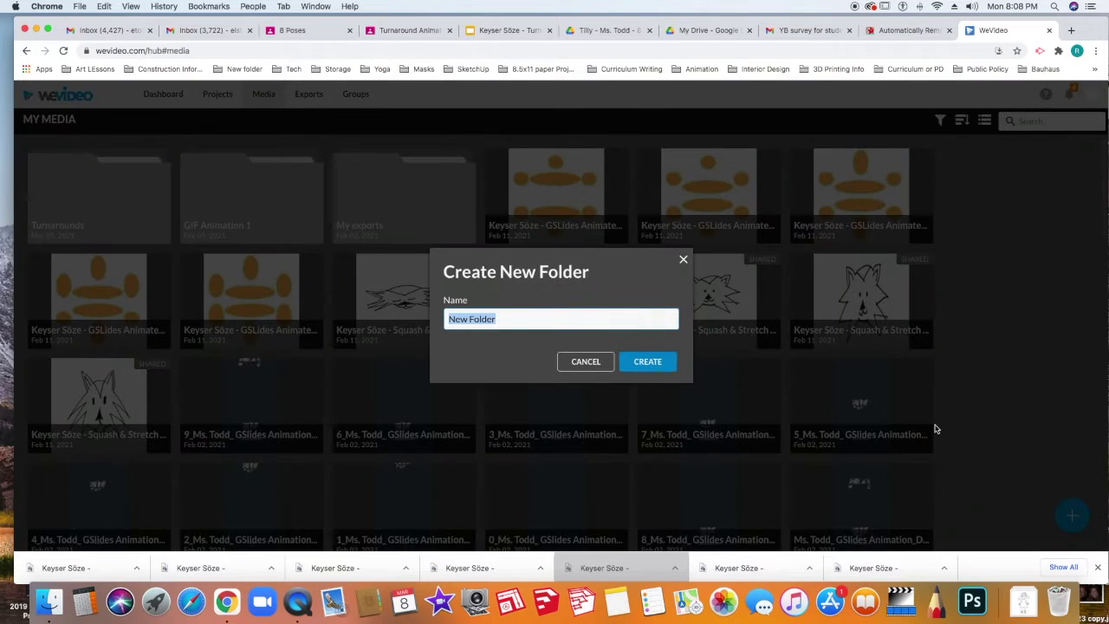
{"action": "type", "text": "Tilly Turnaround 2"}
{"action": "key", "text": "Return"}
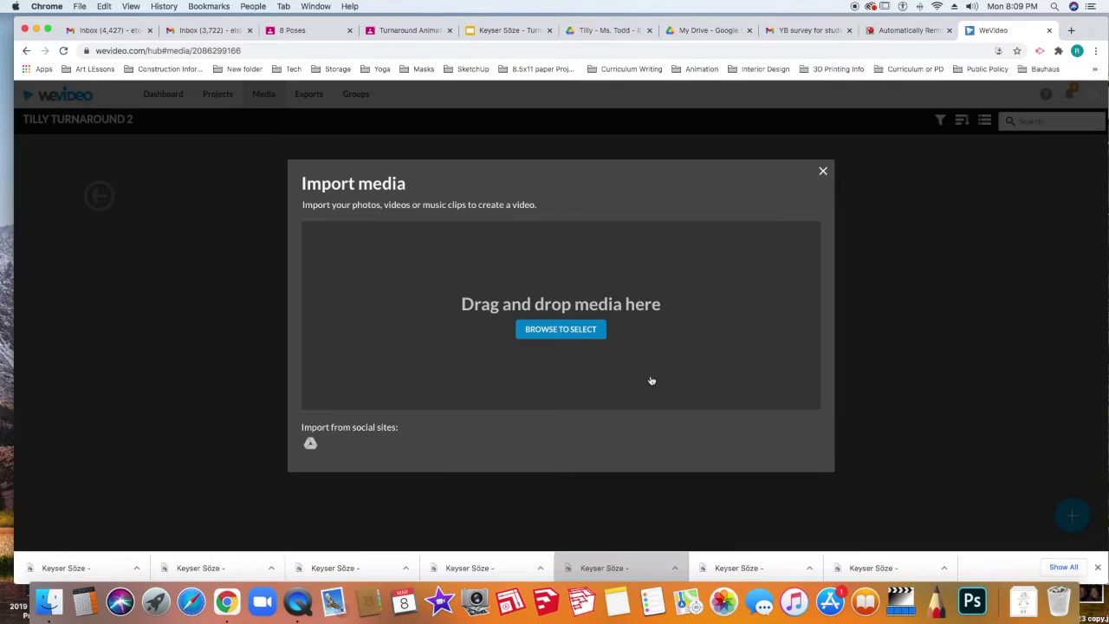
{"action": "left_click", "coordinate": [582, 333]}
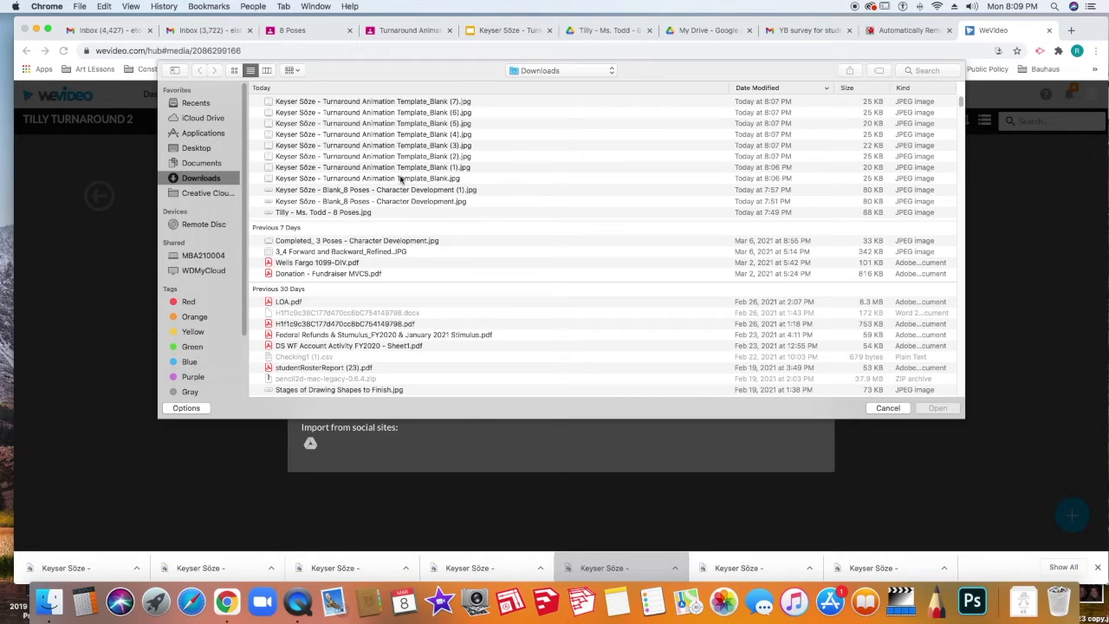
Import the eight Turnaround Animation Template_Blank JPEGs from Downloads into the folder.
{"action": "left_click_drag", "start_coordinate": [407, 182], "coordinate": [407, 99]}
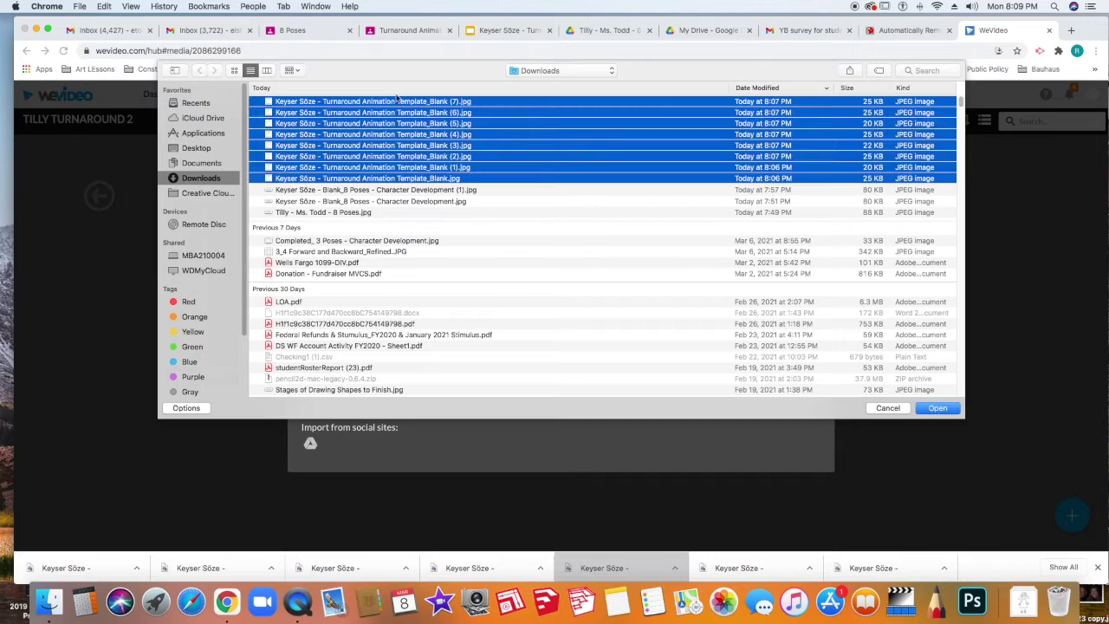
{"action": "left_click", "coordinate": [520, 135]}
{"action": "left_click", "coordinate": [433, 103]}
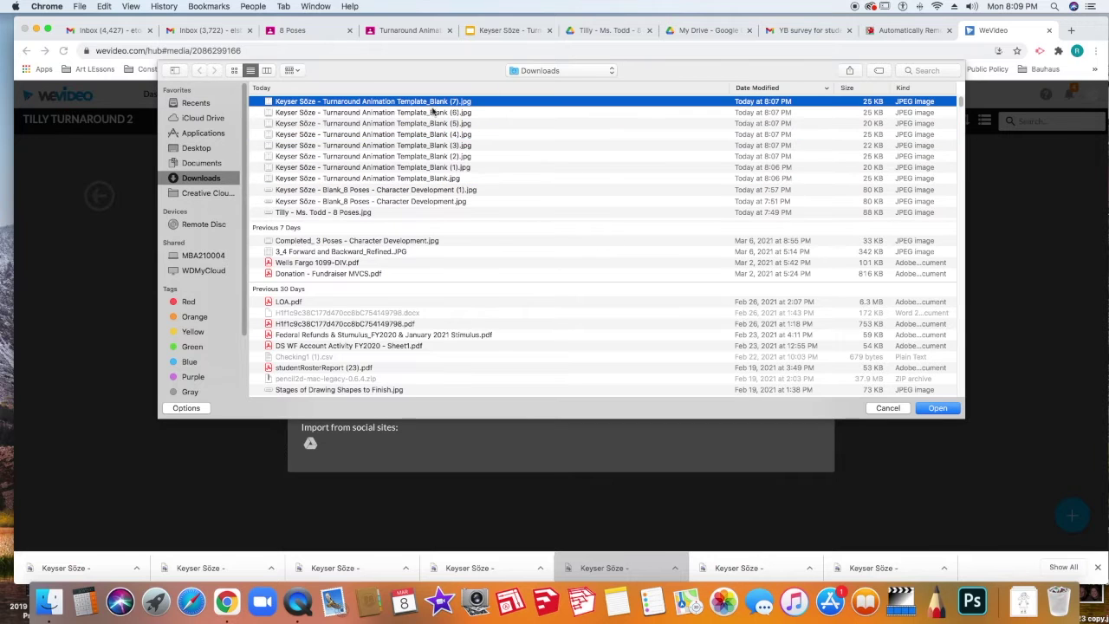
{"action": "left_click", "coordinate": [426, 181], "text": "shift"}
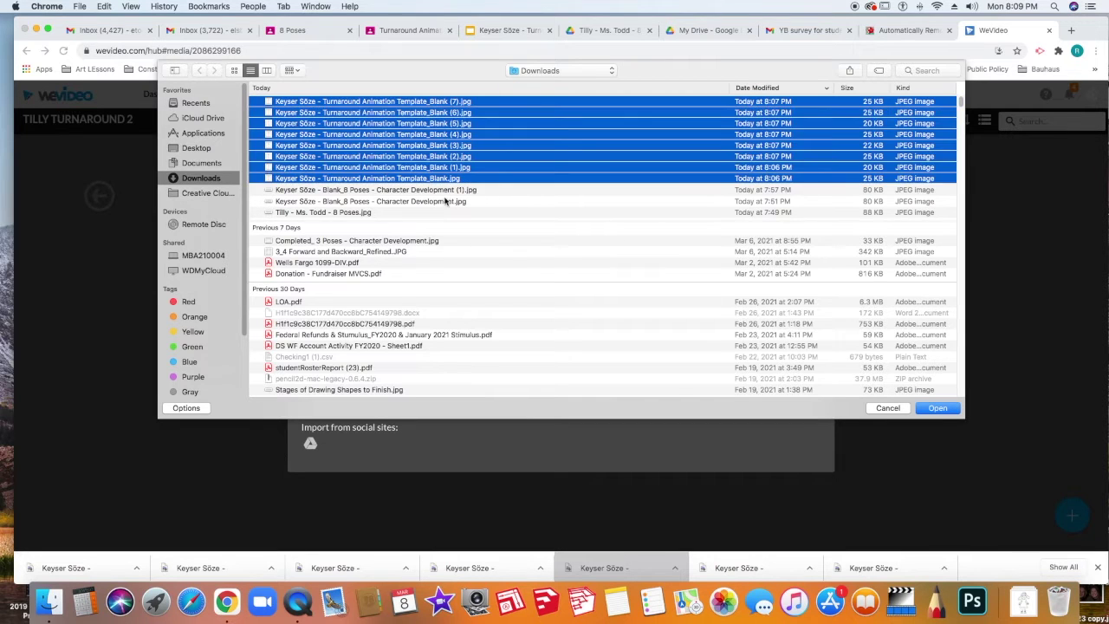
{"action": "left_click", "coordinate": [936, 409]}
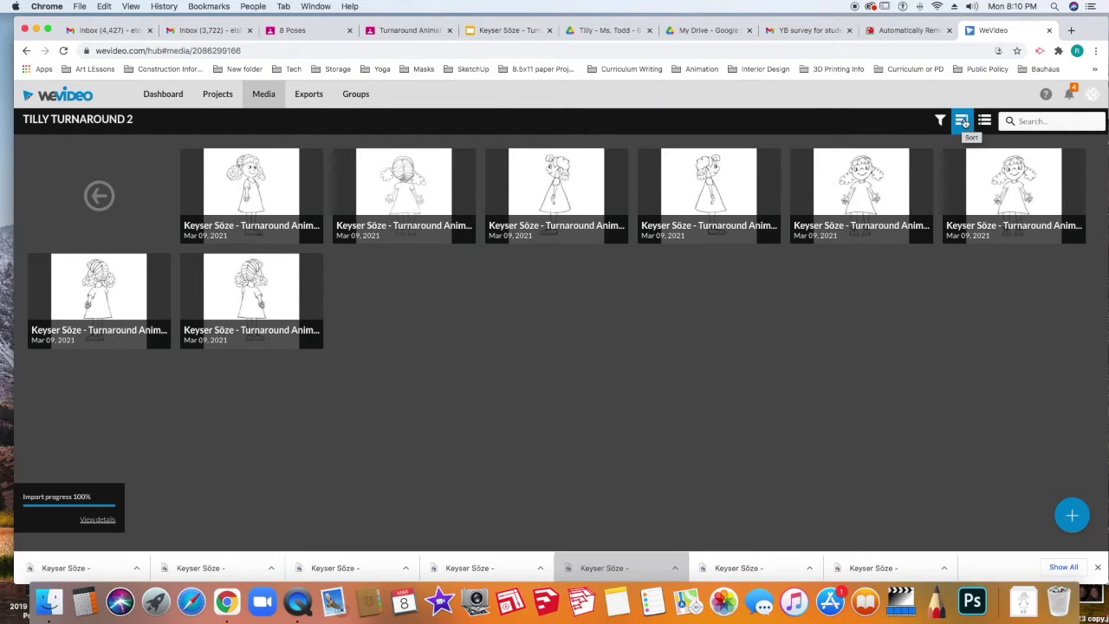
Sort the eight images by name, Template_Blank through Template_Blank (7), in list view.
{"action": "left_click", "coordinate": [963, 125]}
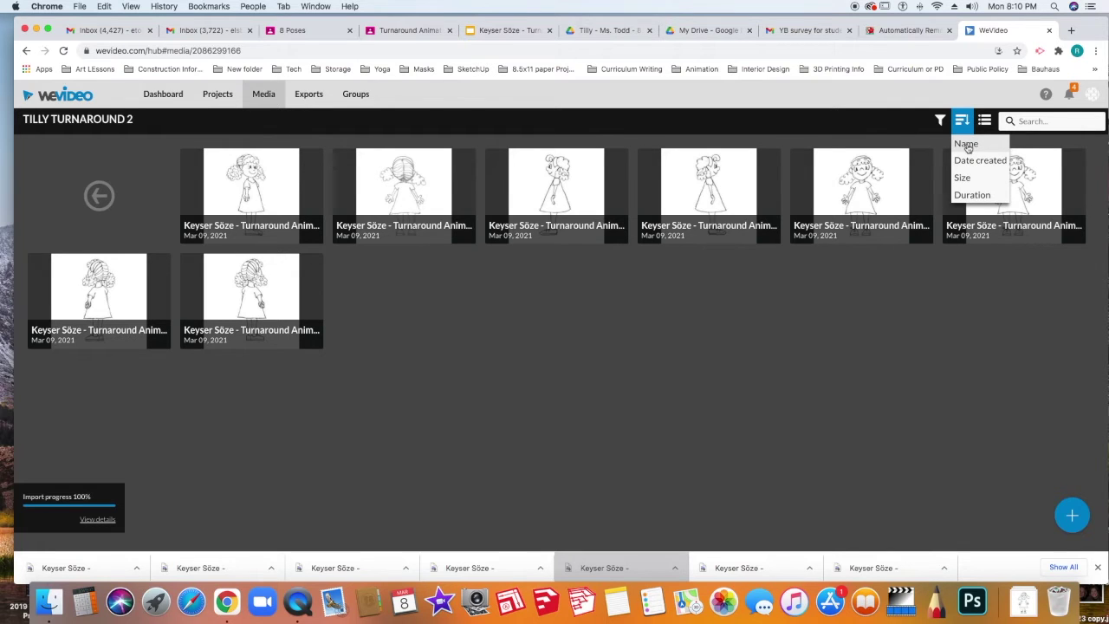
{"action": "left_click", "coordinate": [967, 146]}
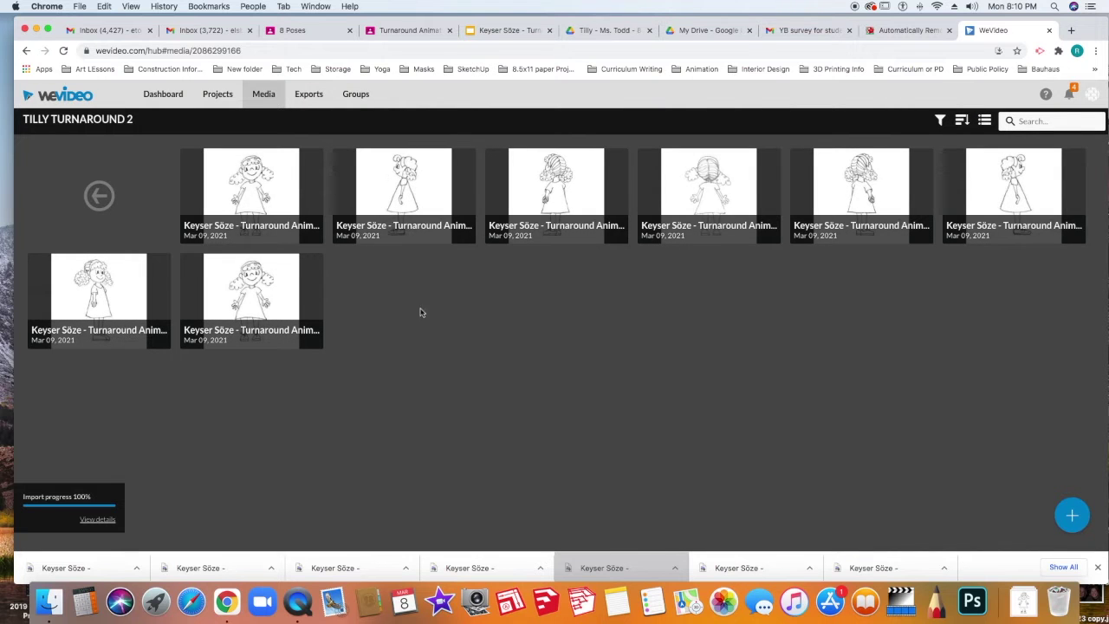
{"action": "left_click", "coordinate": [984, 120]}
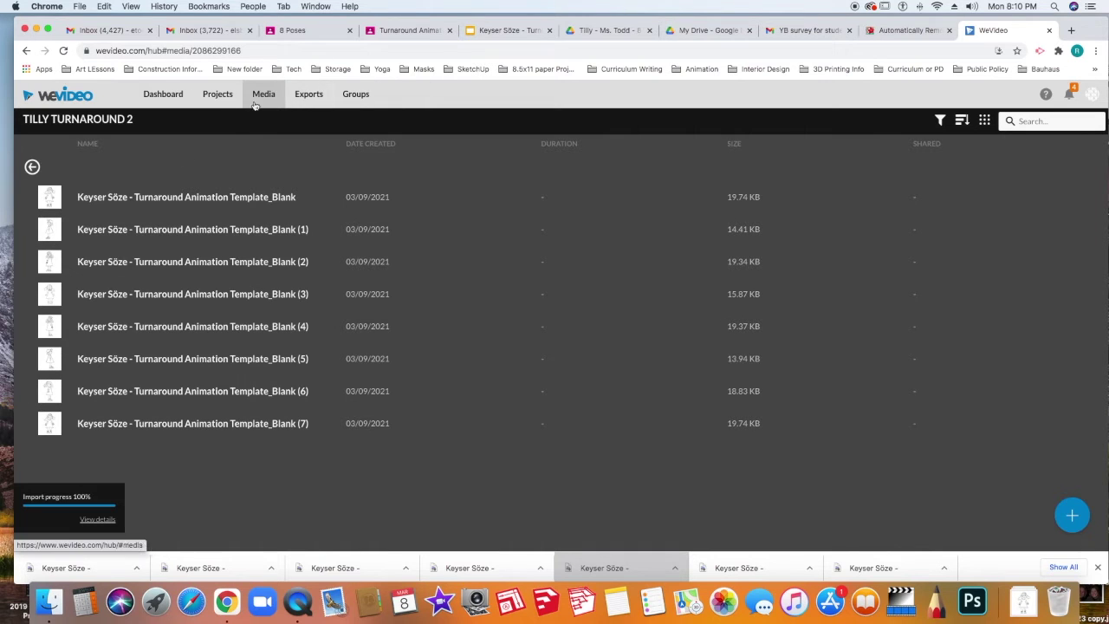
Create a personal project titled 'Tilly Turnaround 2' and continue to its Add media step.
{"action": "left_click", "coordinate": [218, 93]}
{"action": "mouse_move", "coordinate": [1083, 523]}
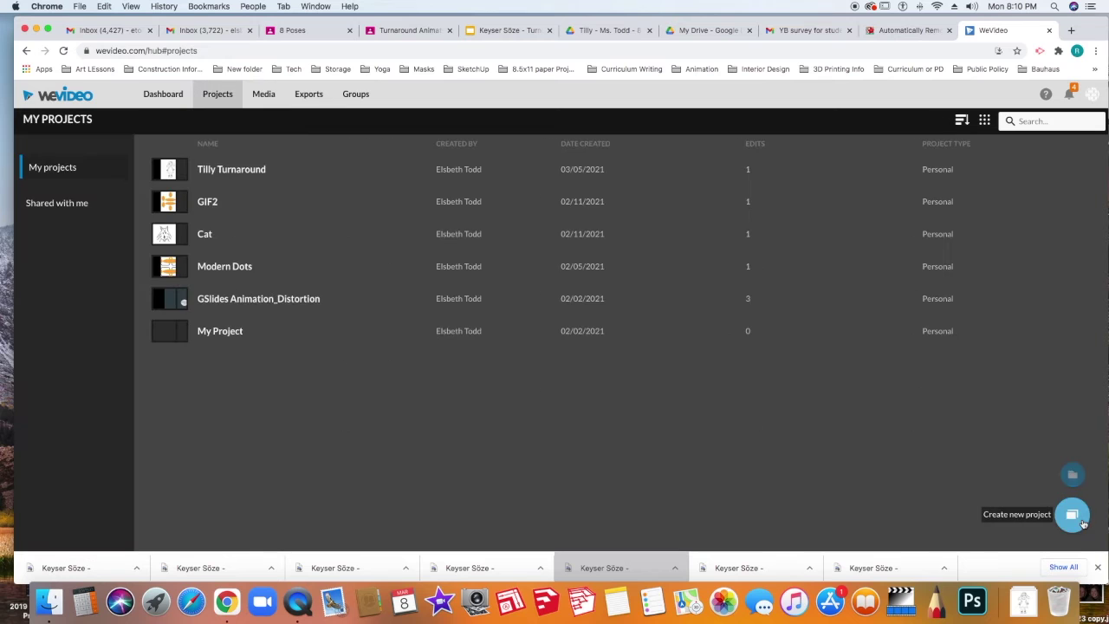
{"action": "left_click", "coordinate": [1073, 515]}
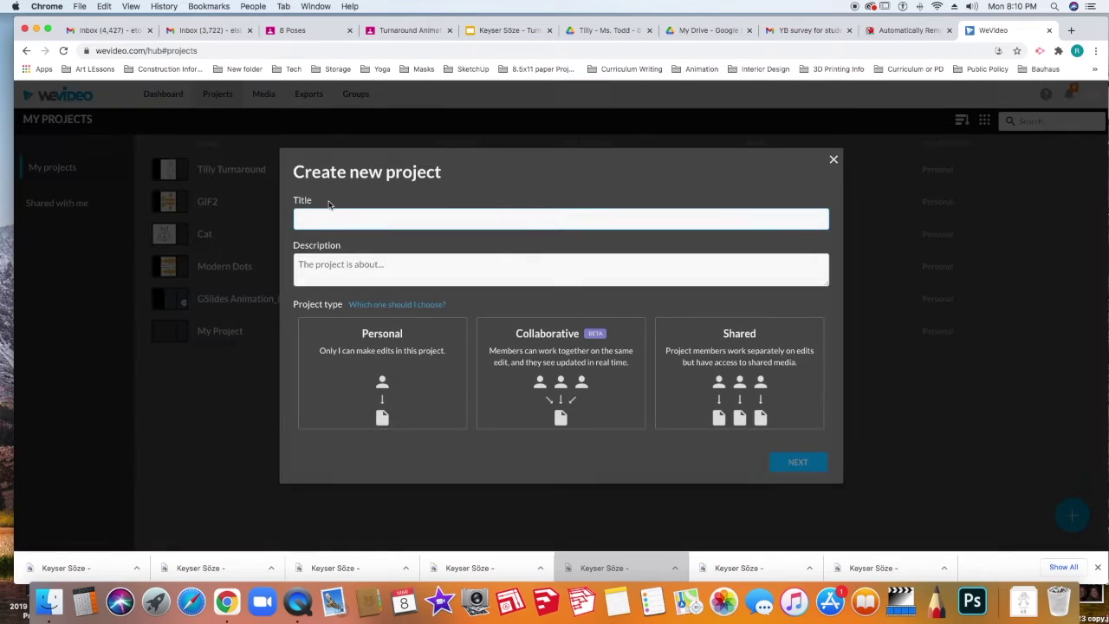
{"action": "left_click", "coordinate": [330, 218]}
{"action": "type", "text": "Turna"}
{"action": "key", "text": "Return"}
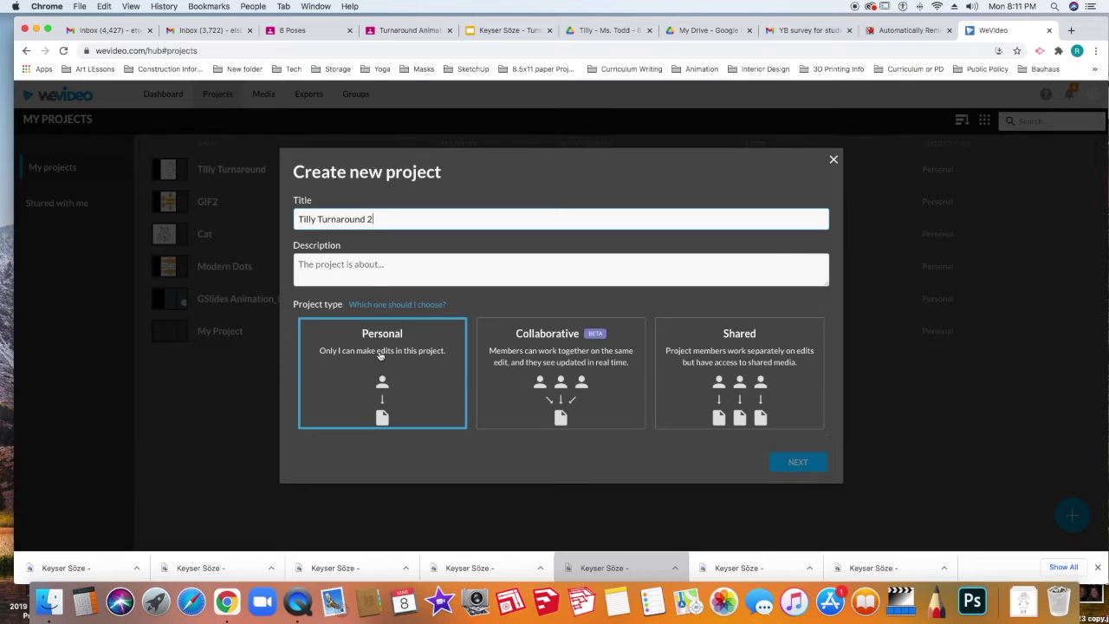
{"action": "left_click", "coordinate": [379, 356]}
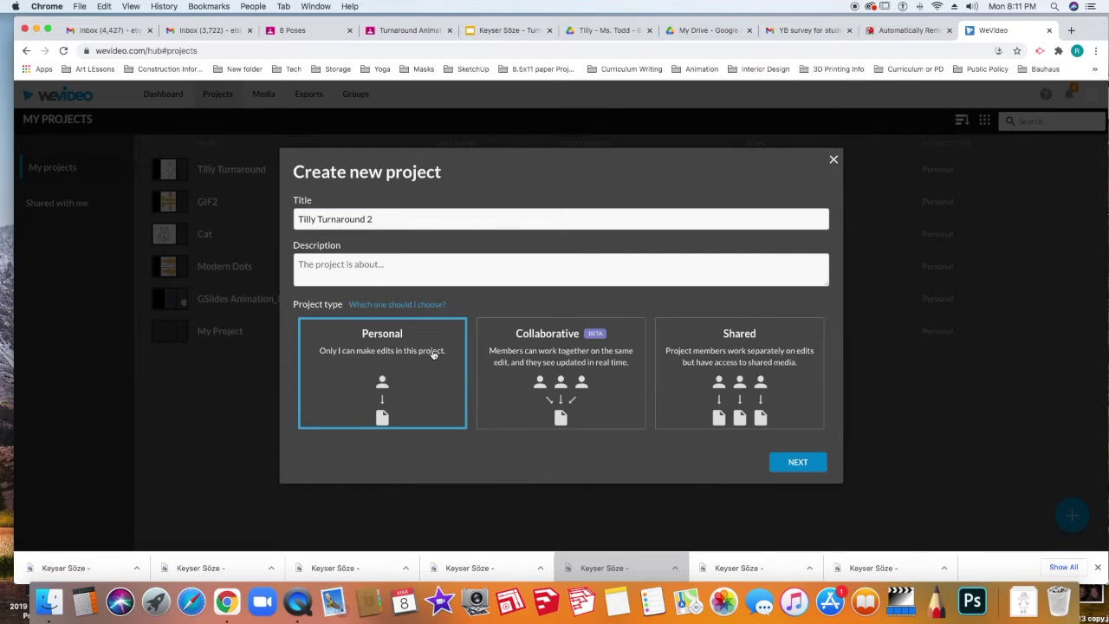
{"action": "left_click", "coordinate": [798, 463]}
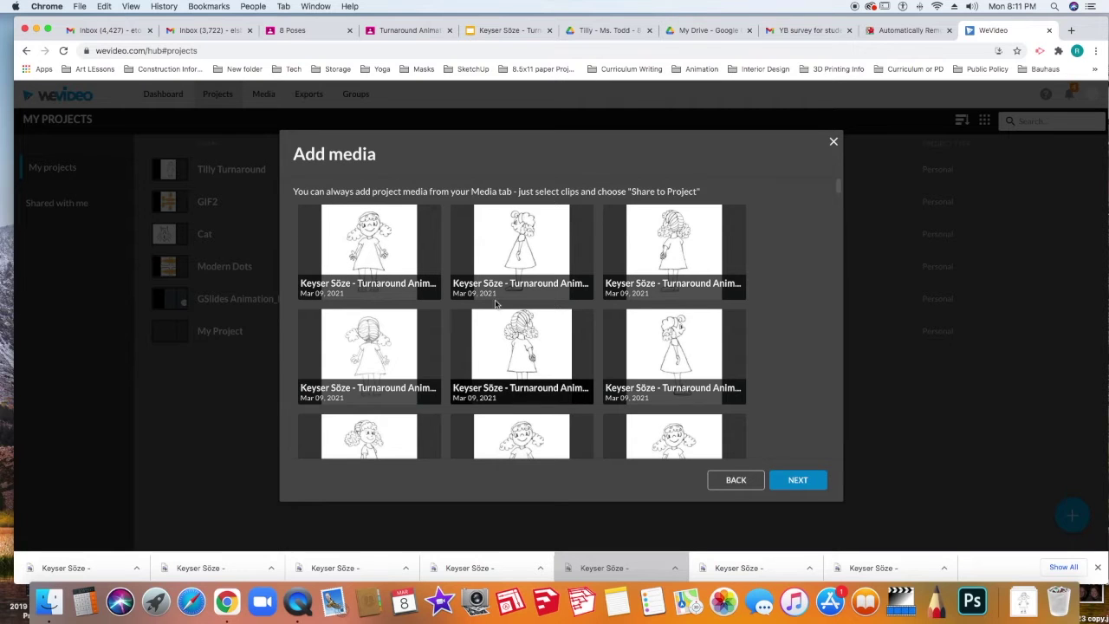
Check all eight Turnaround Animation Template images and finish creating the project.
{"action": "scroll", "coordinate": [661, 269], "scroll_direction": "down", "scroll_amount": 10}
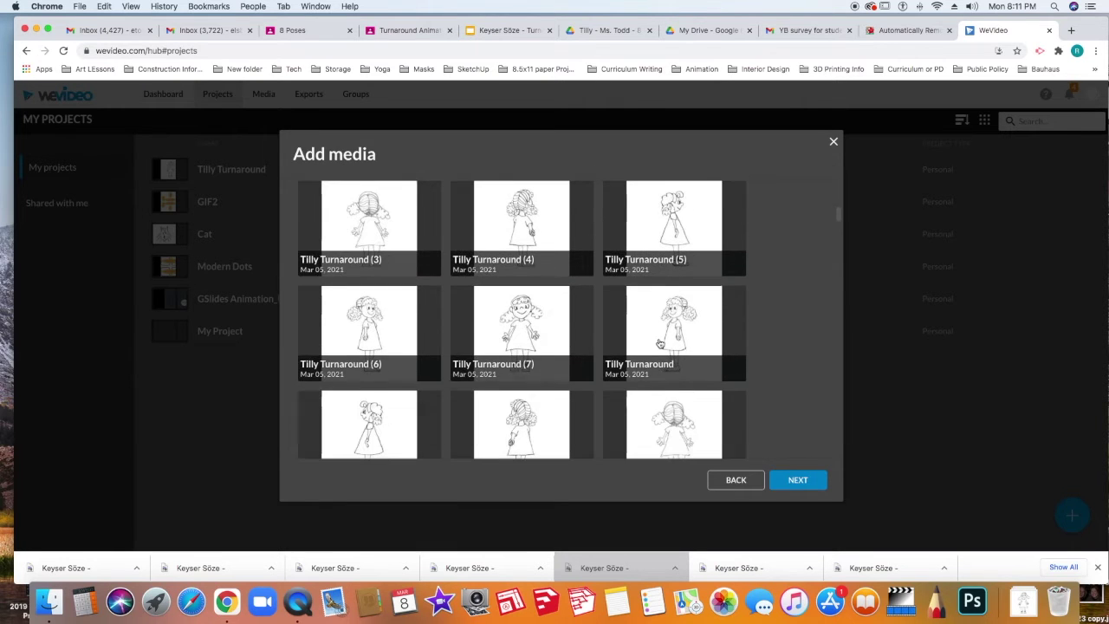
{"action": "scroll", "coordinate": [609, 377], "scroll_direction": "up", "scroll_amount": 5}
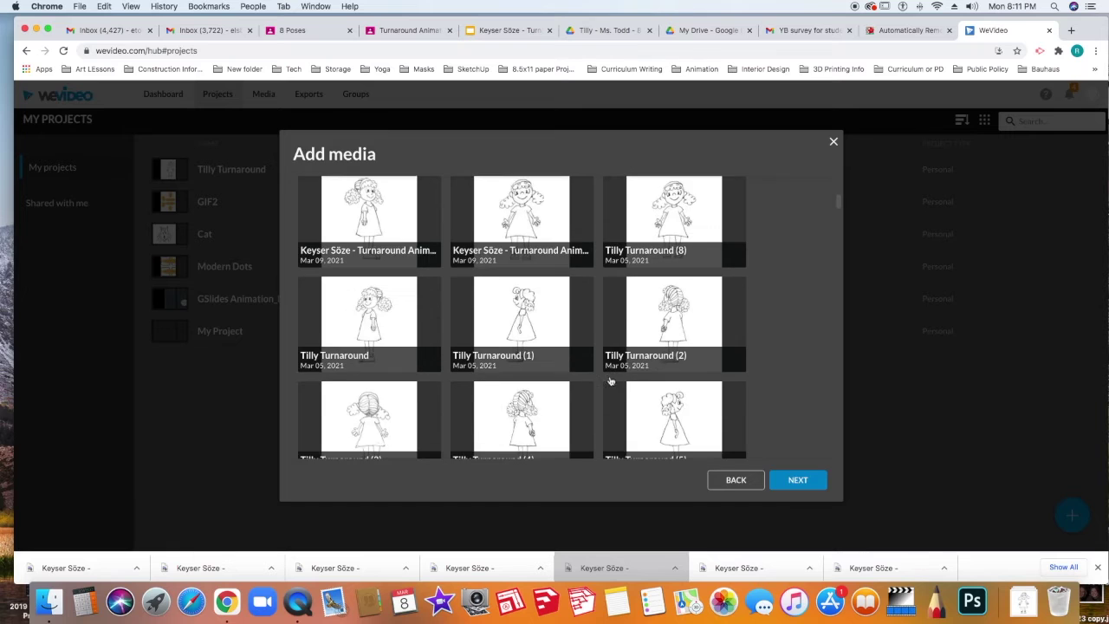
{"action": "scroll", "coordinate": [608, 377], "scroll_direction": "up", "scroll_amount": 3}
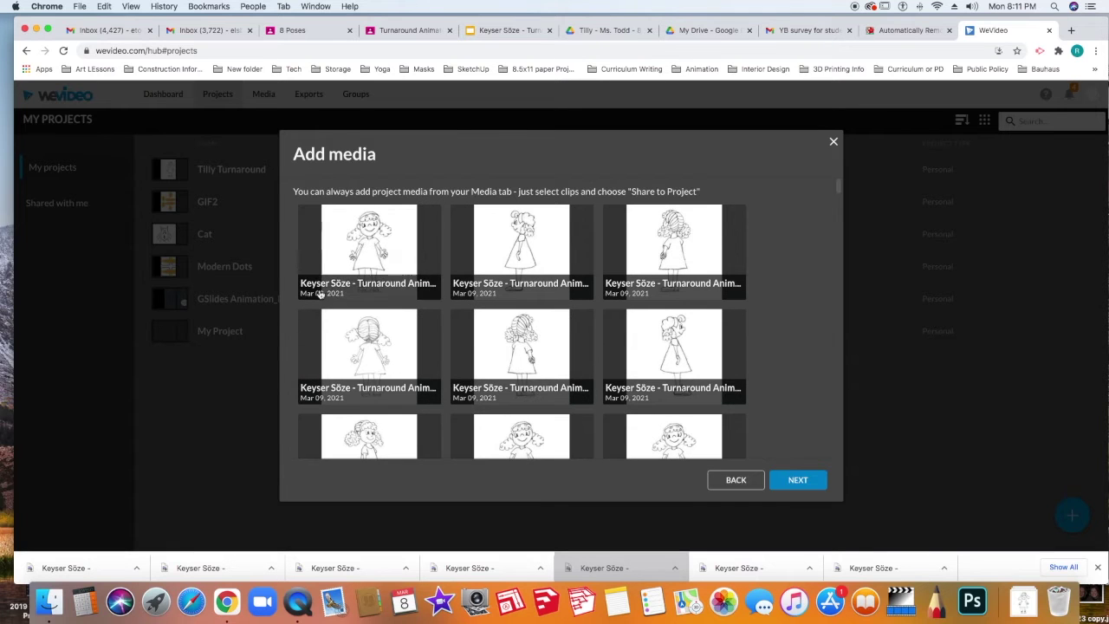
{"action": "left_click", "coordinate": [381, 261]}
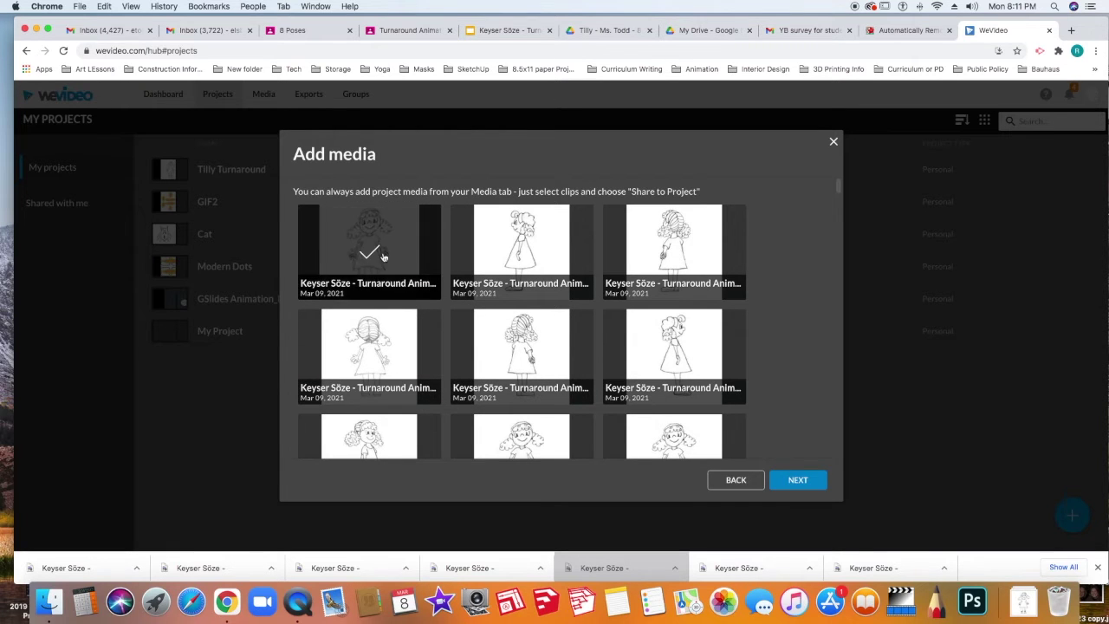
{"action": "left_click", "coordinate": [525, 256]}
{"action": "left_click", "coordinate": [674, 256]}
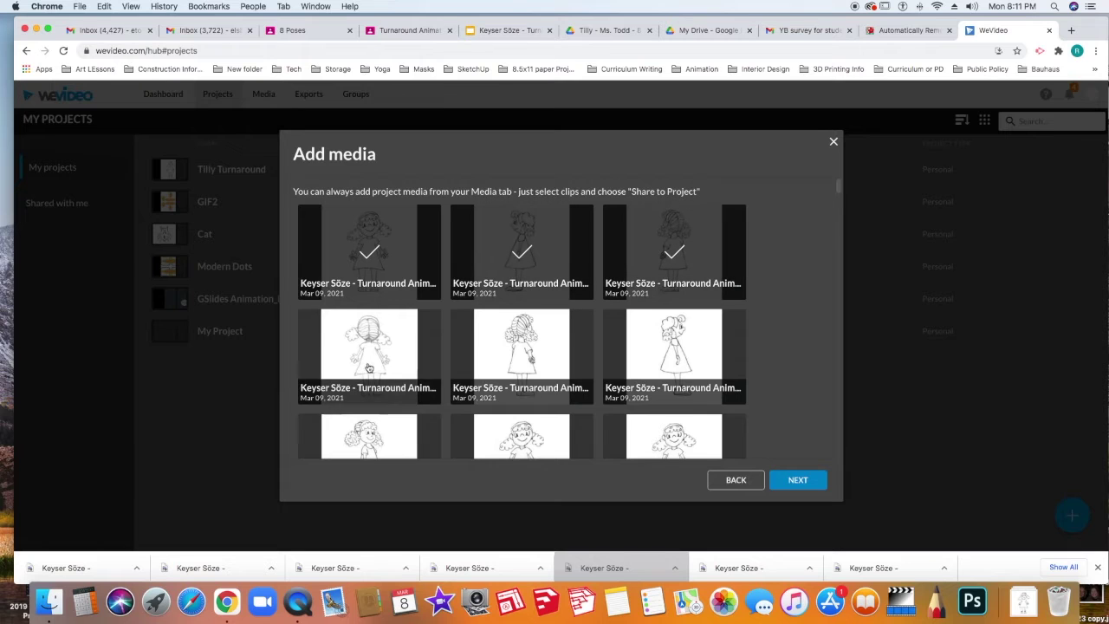
{"action": "left_click", "coordinate": [372, 360]}
{"action": "left_click", "coordinate": [475, 376]}
{"action": "left_click", "coordinate": [661, 368]}
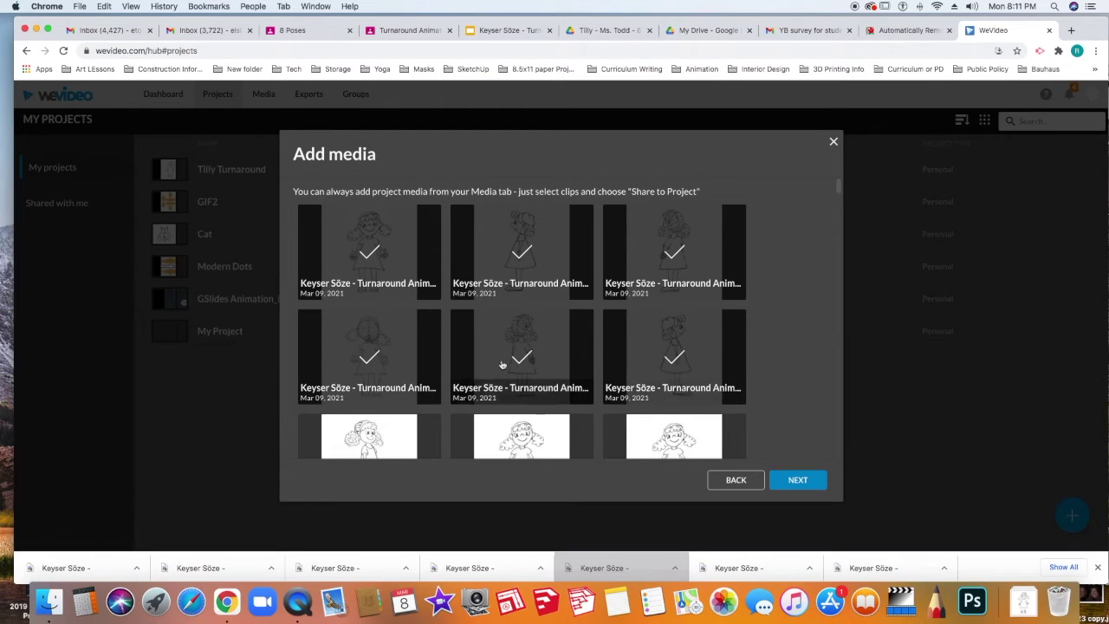
{"action": "scroll", "coordinate": [498, 373], "scroll_direction": "down", "scroll_amount": 2}
{"action": "left_click", "coordinate": [373, 390]}
{"action": "left_click", "coordinate": [524, 403]}
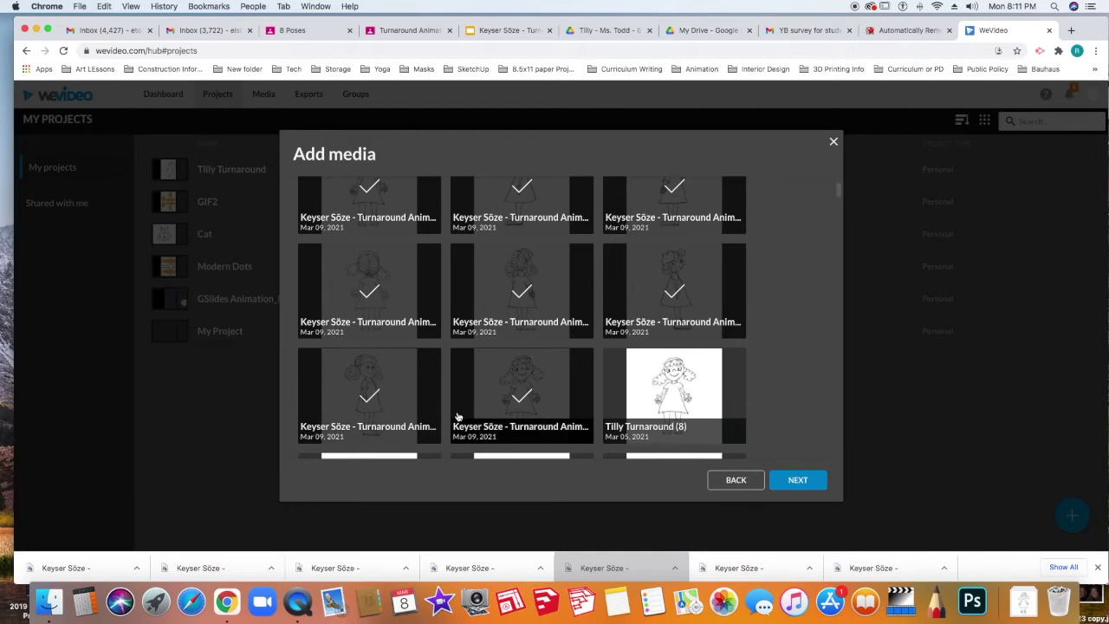
{"action": "left_click", "coordinate": [809, 482]}
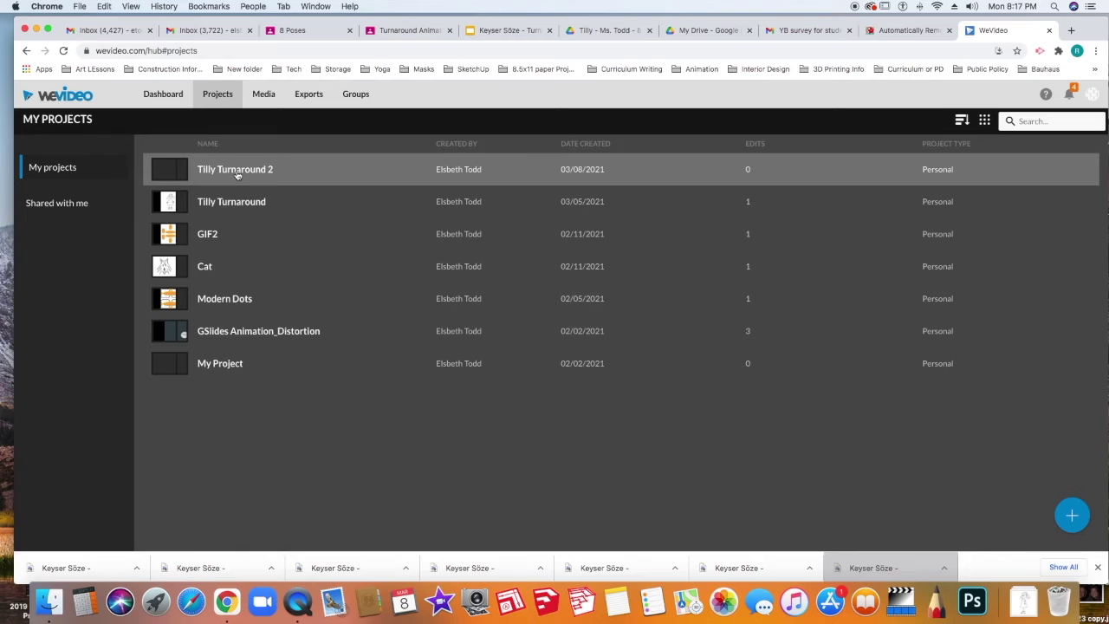
Open the Tilly Turnaround 2 project and start a new video edit from it.
{"action": "left_click", "coordinate": [241, 174]}
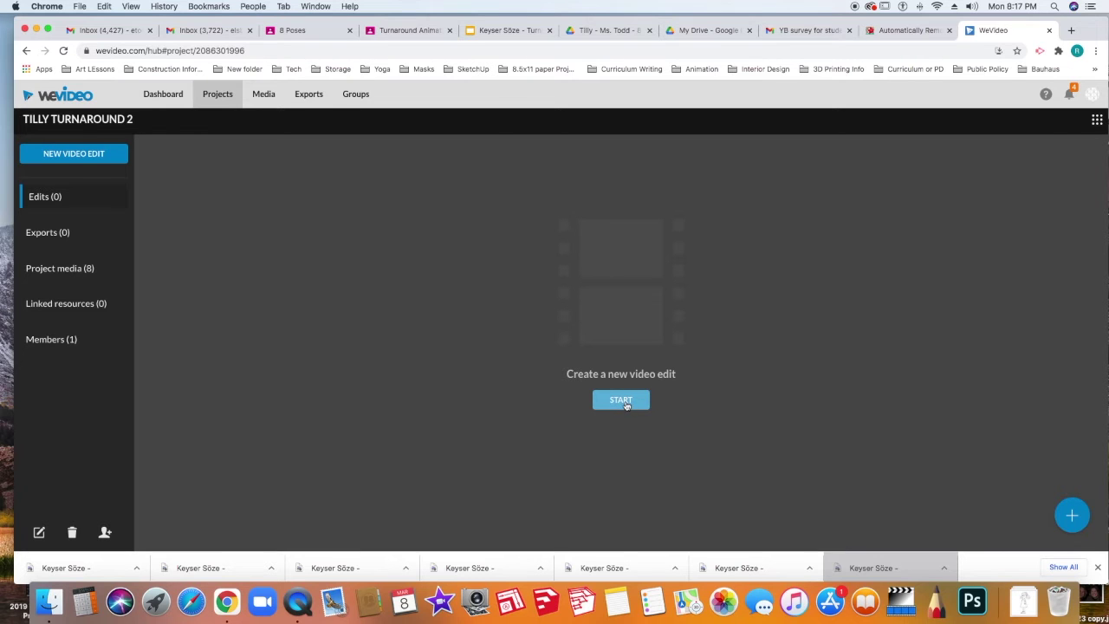
{"action": "left_click", "coordinate": [622, 400]}
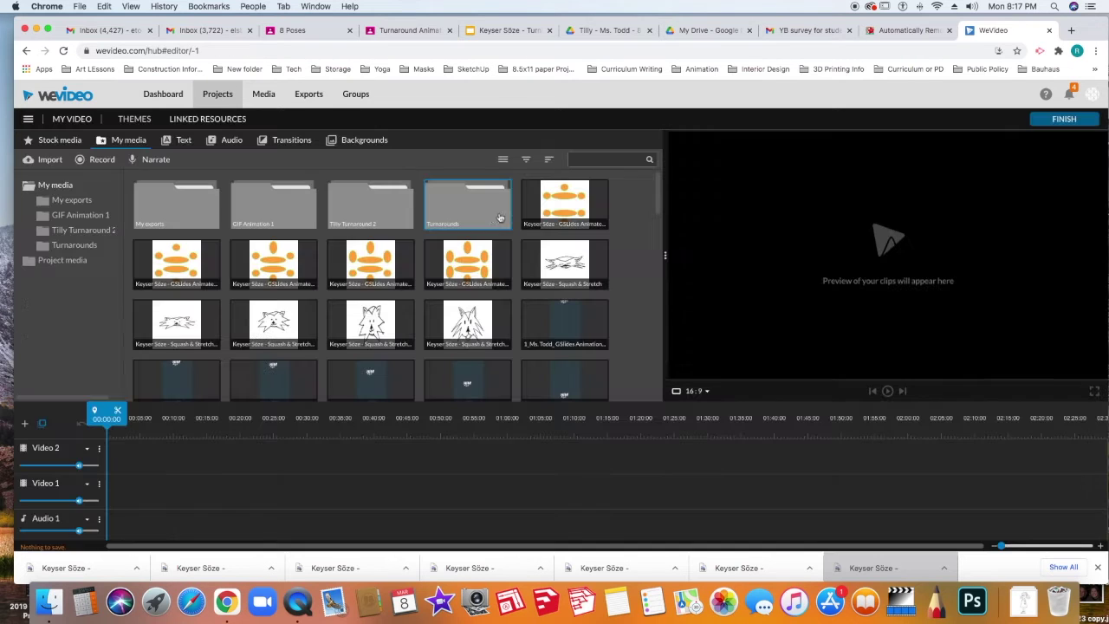
Open the Tilly Turnaround 2 media folder and drag its eight drawings onto Video 2.
{"action": "double_click", "coordinate": [368, 215]}
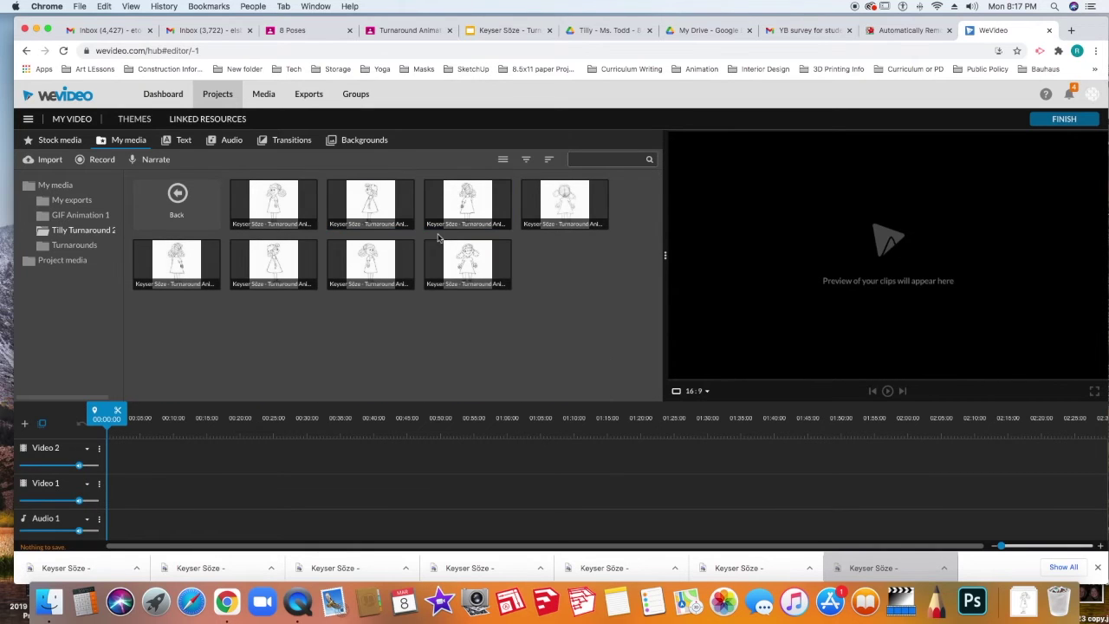
{"action": "double_click", "coordinate": [471, 271]}
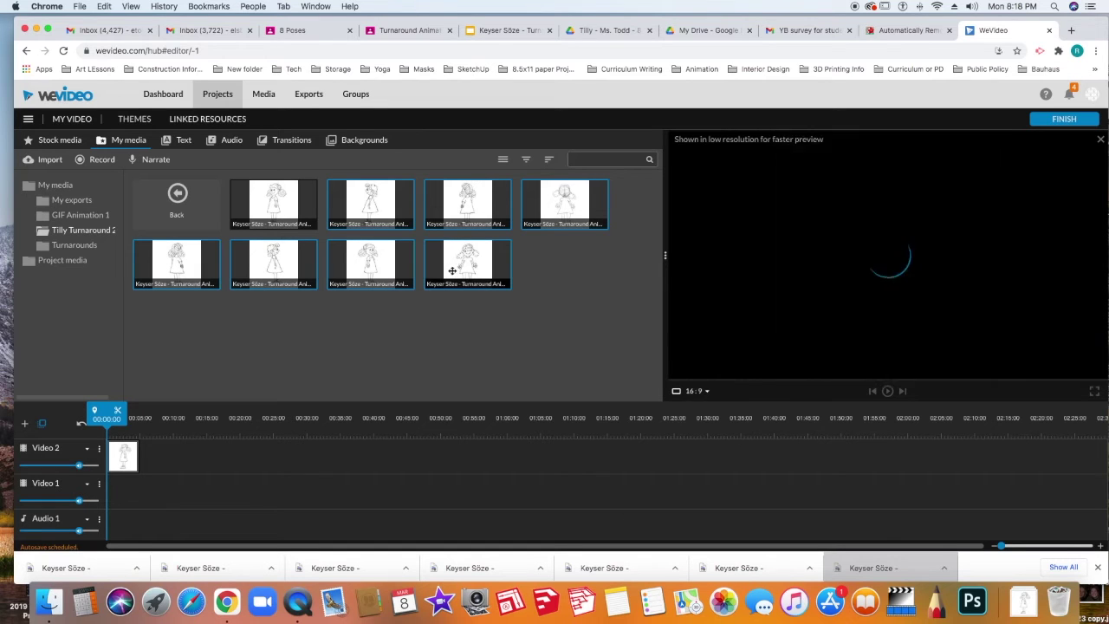
{"action": "left_click_drag", "start_coordinate": [453, 213], "coordinate": [164, 460]}
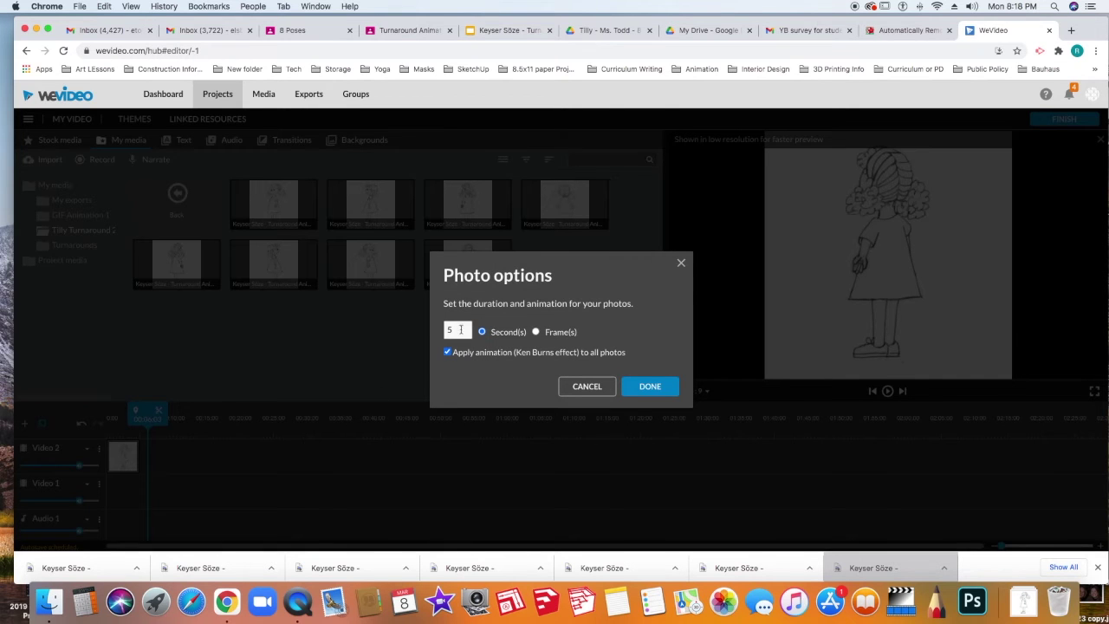
Change the photo duration from 5 seconds to .1 seconds and apply it.
{"action": "left_click_drag", "start_coordinate": [460, 329], "coordinate": [441, 328]}
{"action": "key", "text": "BackSpace"}
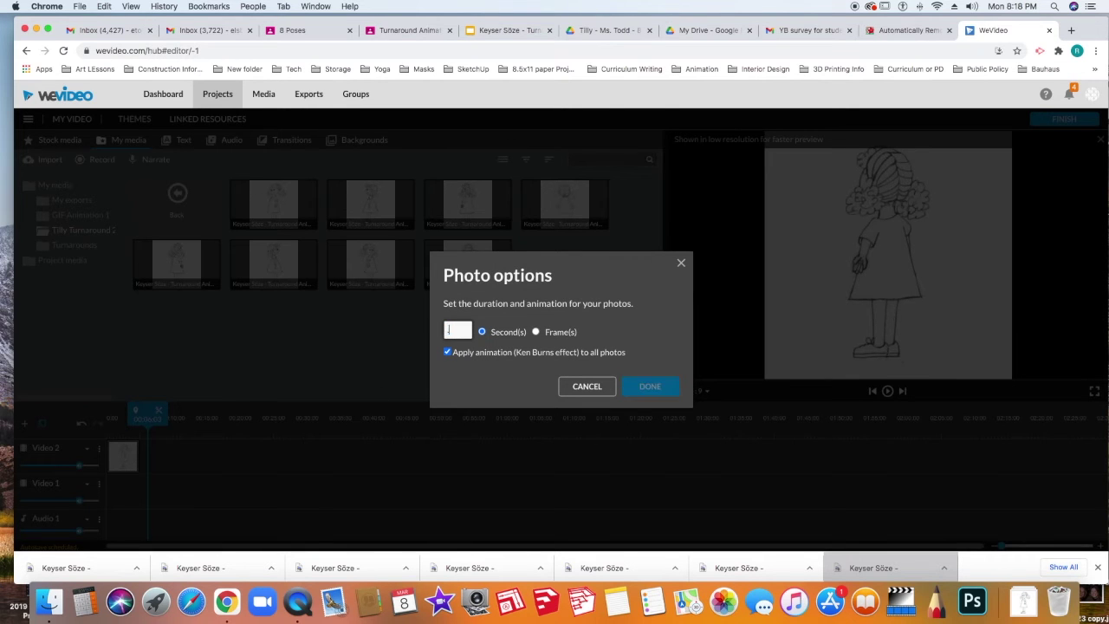
{"action": "type", "text": ".175"}
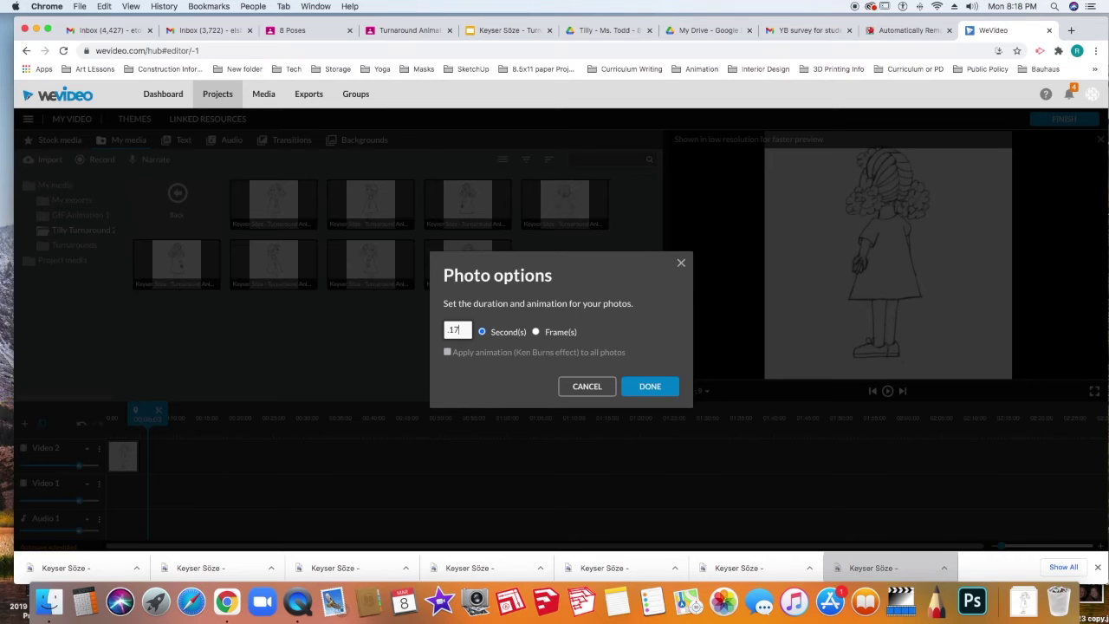
{"action": "left_click", "coordinate": [659, 387]}
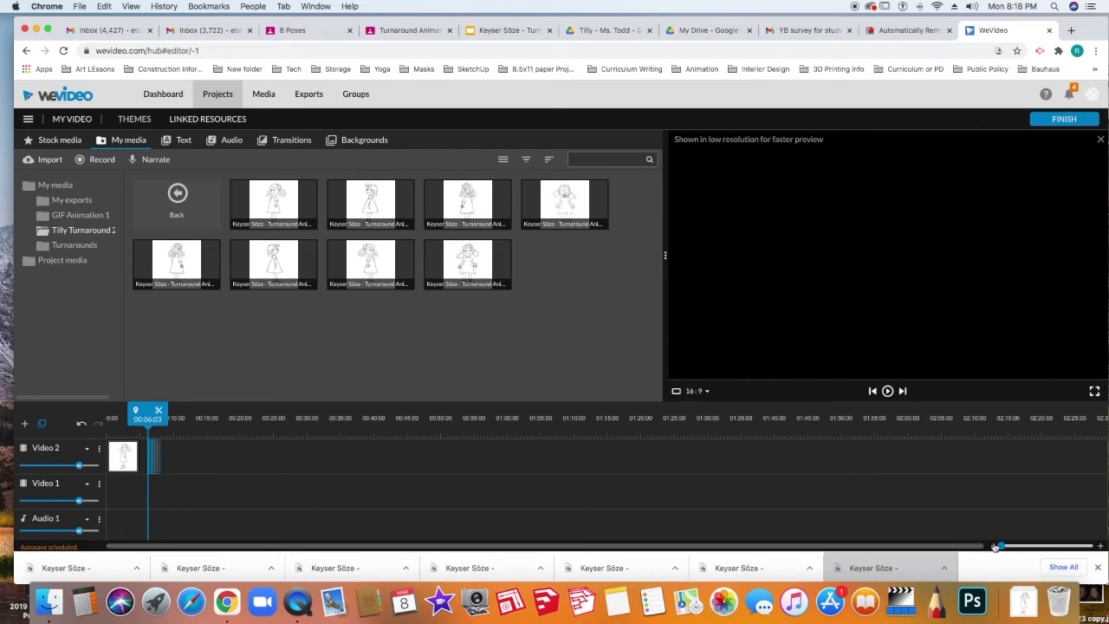
Zoom the timeline, select all Video 2 clips and apply Close Gaps.
{"action": "left_click_drag", "start_coordinate": [1001, 546], "coordinate": [1012, 546]}
{"action": "left_click", "coordinate": [787, 464]}
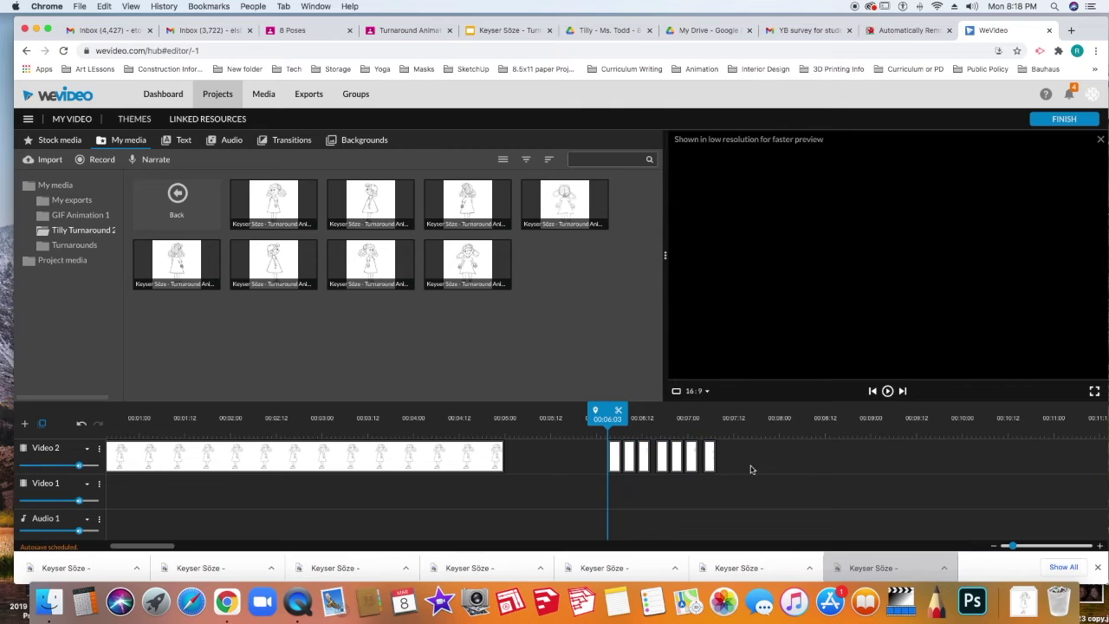
{"action": "left_click_drag", "start_coordinate": [779, 468], "coordinate": [118, 467]}
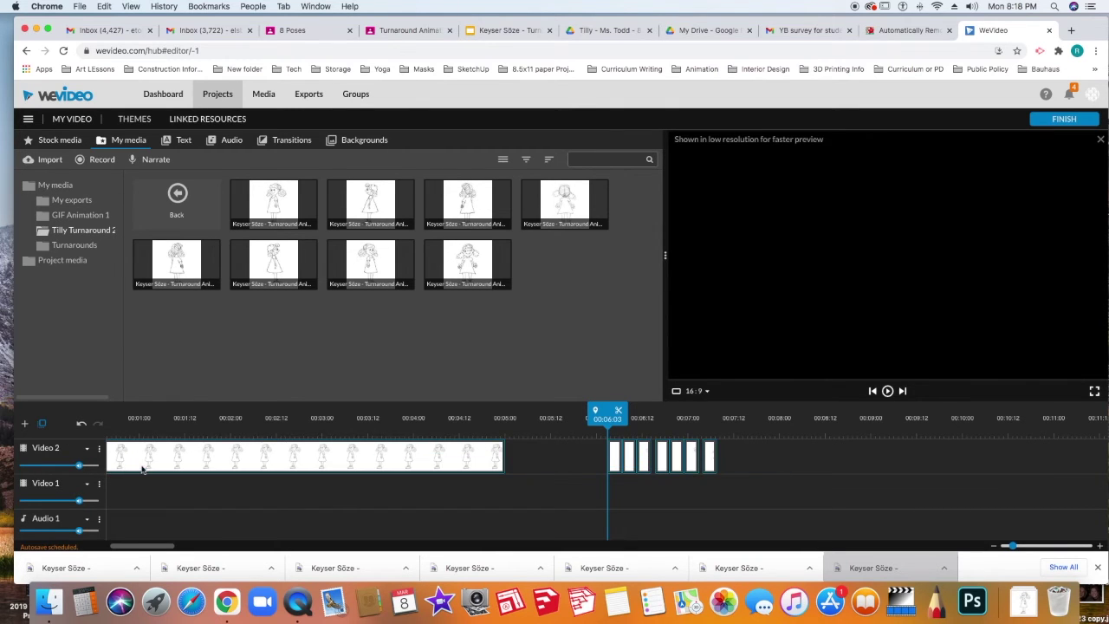
{"action": "right_click", "coordinate": [353, 458]}
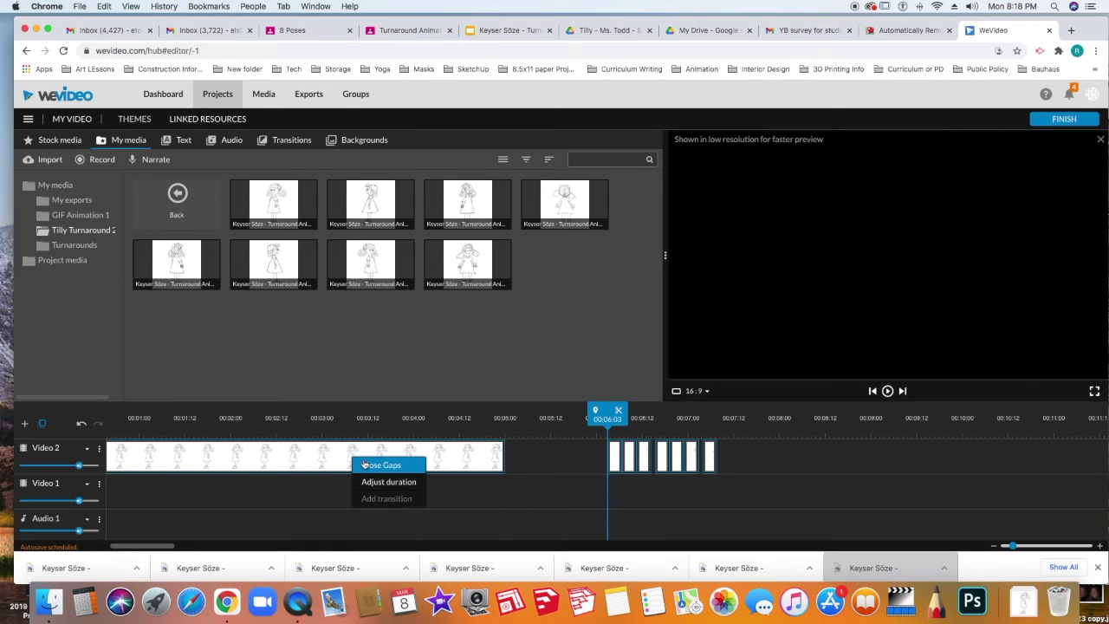
{"action": "left_click", "coordinate": [380, 466]}
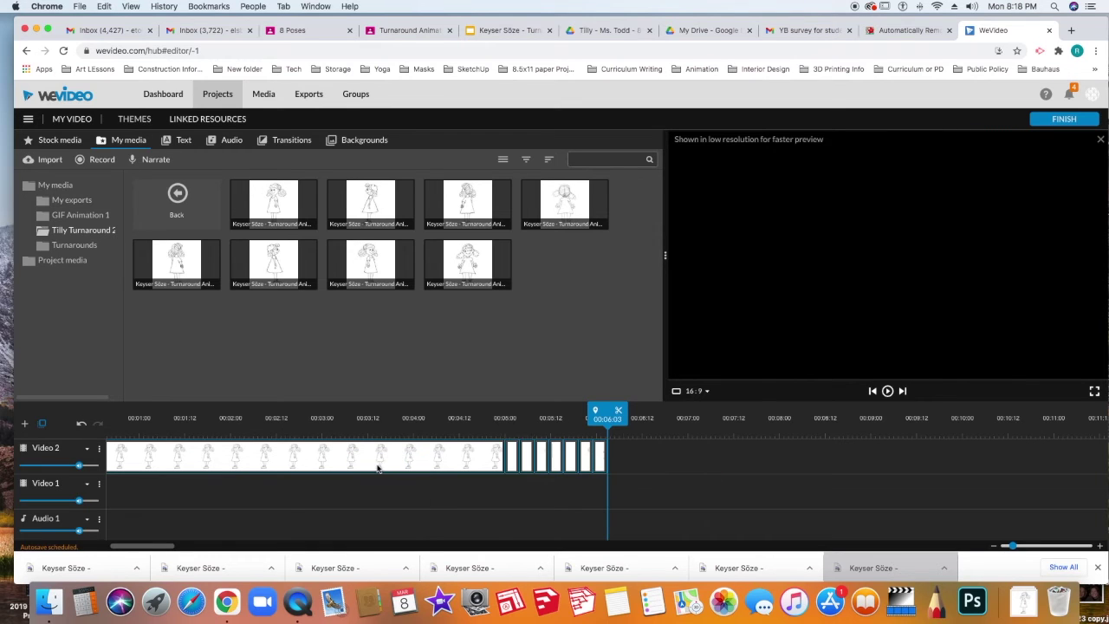
Move the playhead along the Video 2 clips to check the closed gap.
{"action": "left_click", "coordinate": [690, 469]}
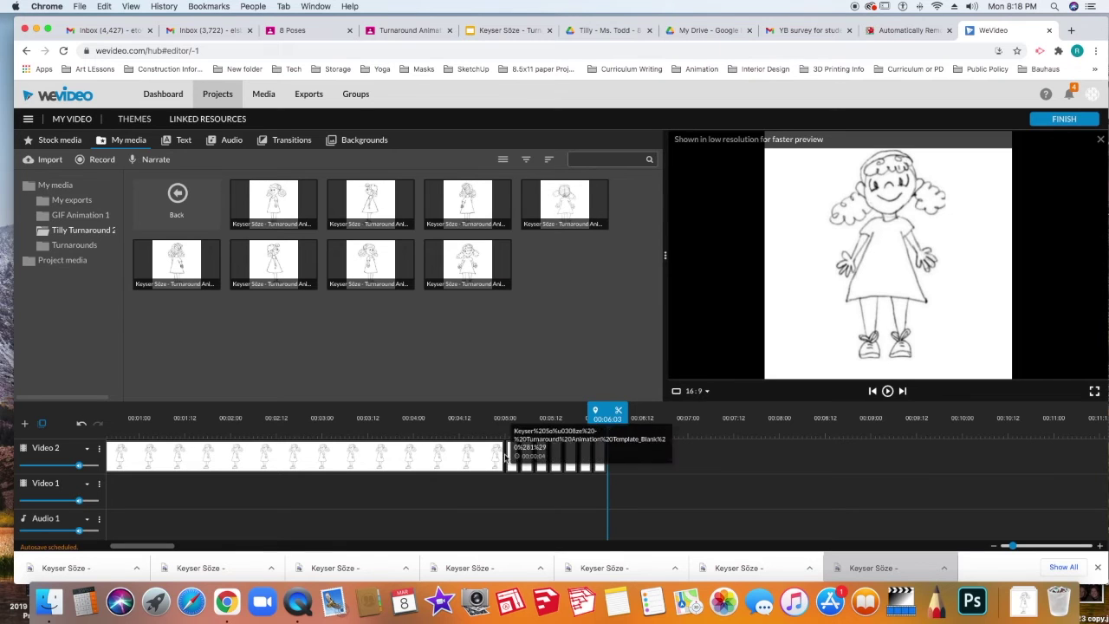
{"action": "left_click", "coordinate": [389, 460]}
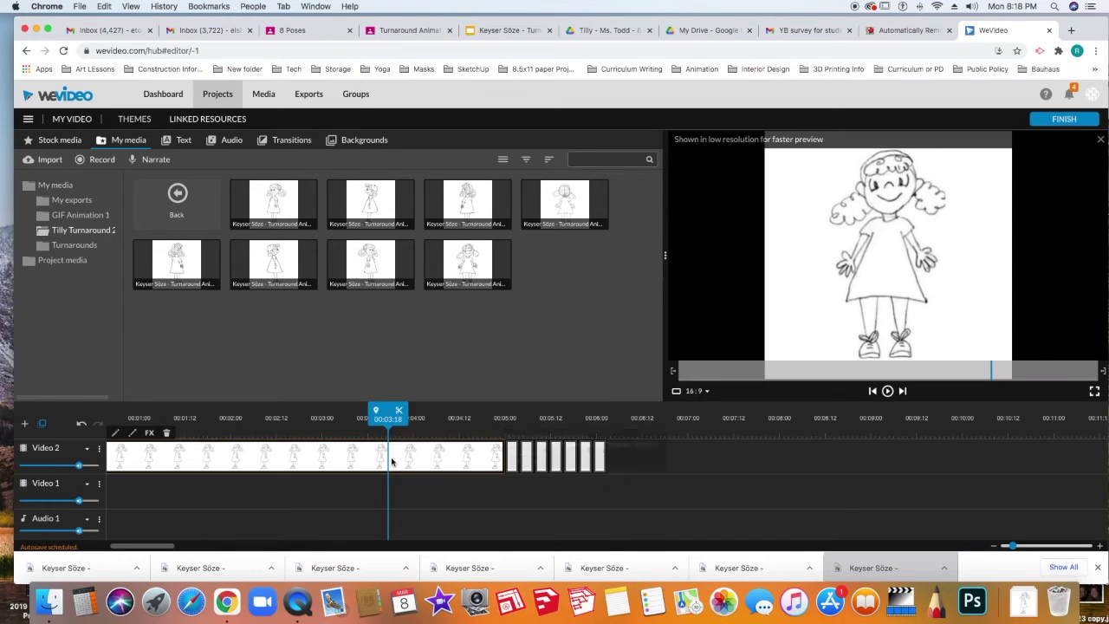
{"action": "left_click", "coordinate": [479, 460]}
Change the duration of all pose clips on Video 2 from 5 to .175 seconds.
{"action": "left_click_drag", "start_coordinate": [638, 468], "coordinate": [468, 461]}
{"action": "right_click", "coordinate": [402, 464]}
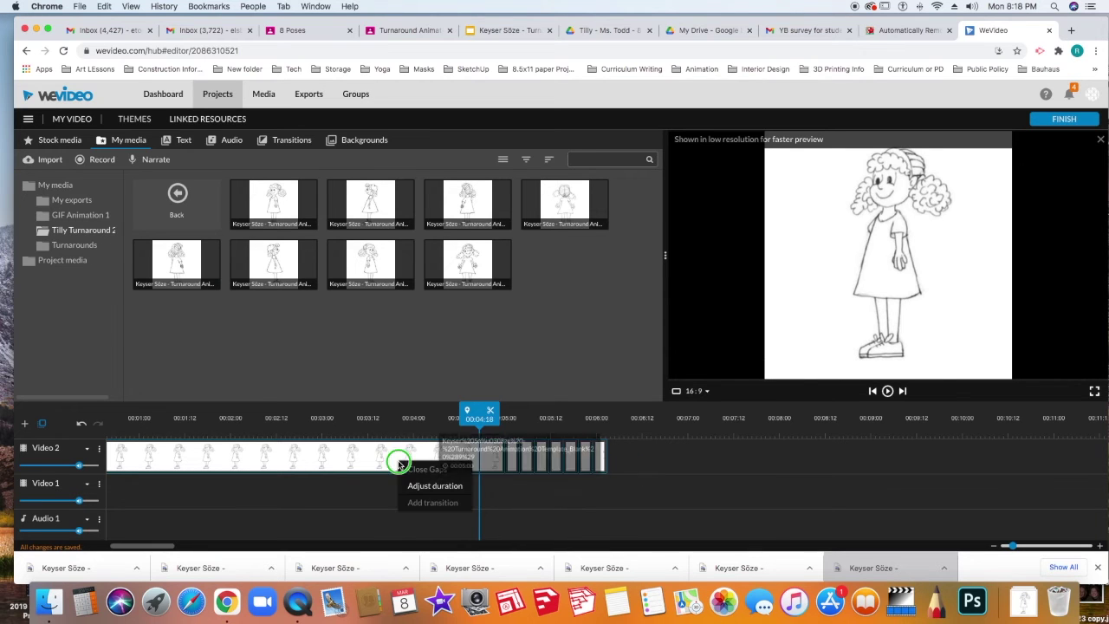
{"action": "left_click", "coordinate": [414, 486]}
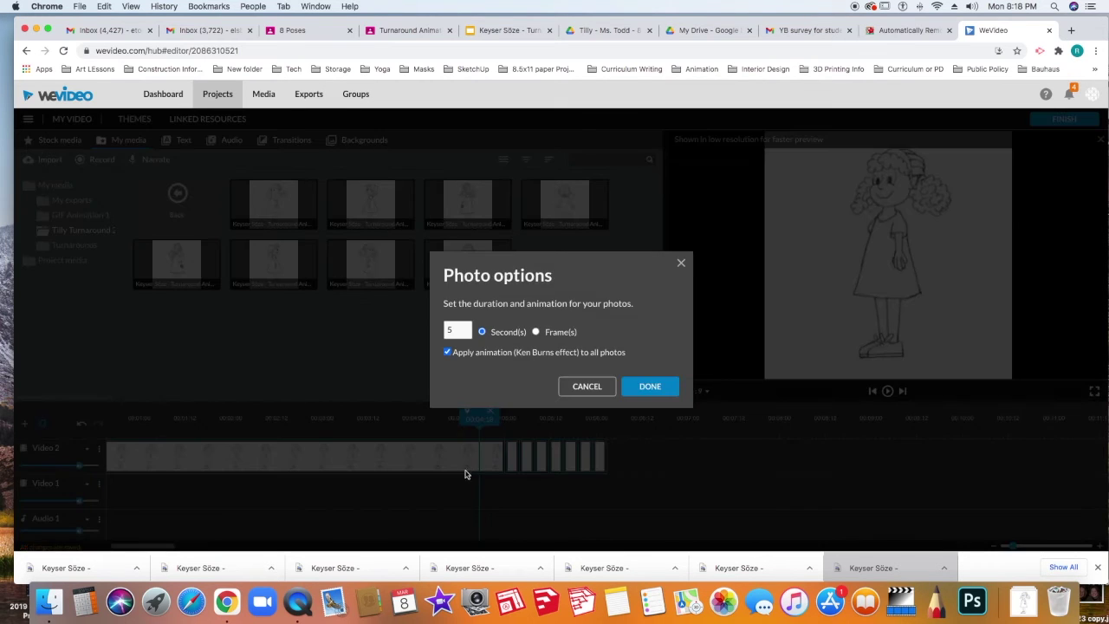
{"action": "left_click_drag", "start_coordinate": [457, 332], "coordinate": [438, 337]}
{"action": "key", "text": "BackSpace"}
{"action": "type", "text": "."}
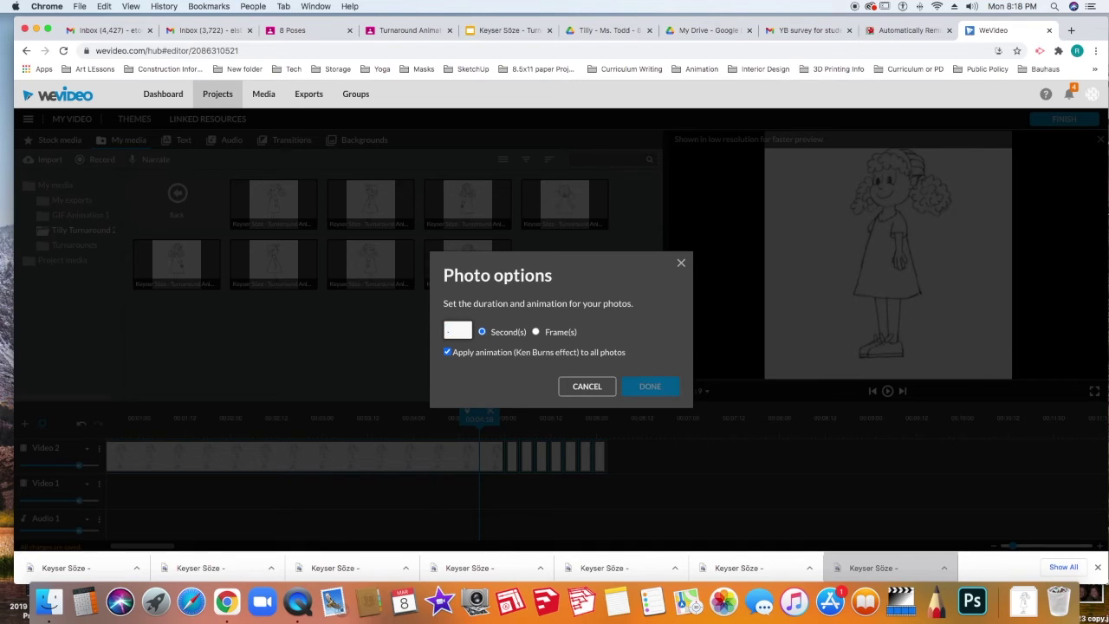
{"action": "type", "text": "17"}
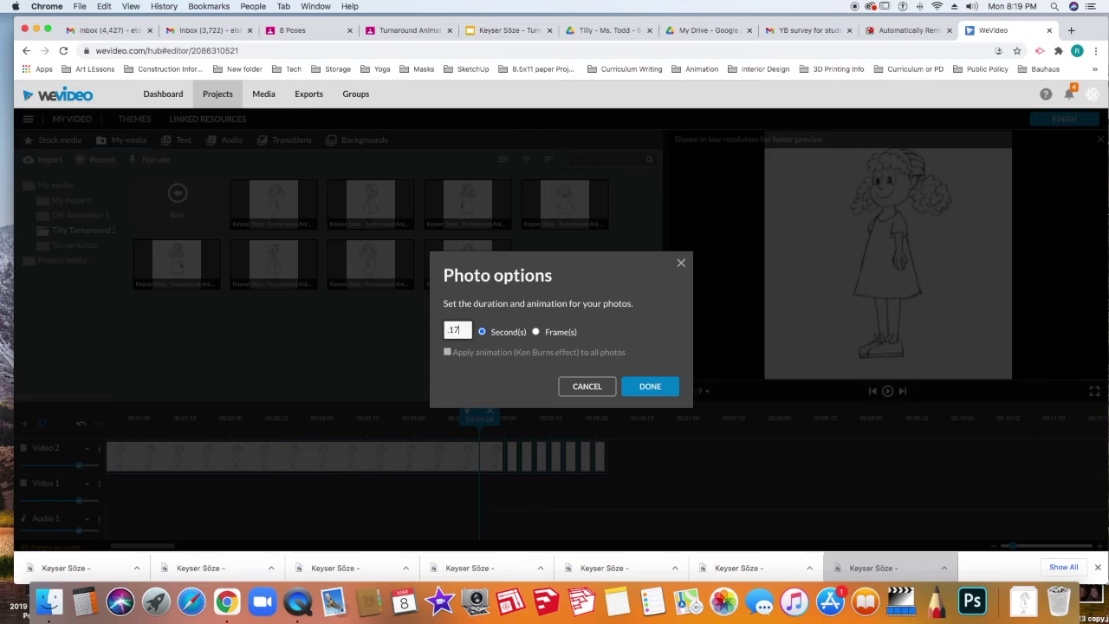
{"action": "type", "text": "5"}
{"action": "left_click", "coordinate": [651, 387]}
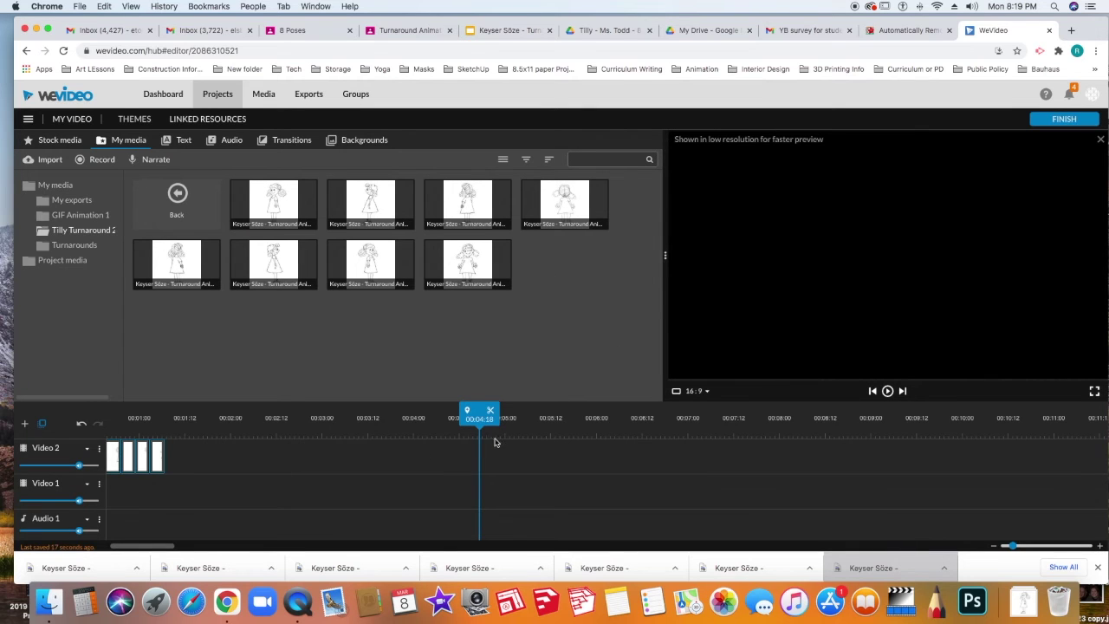
{"action": "left_click_drag", "start_coordinate": [139, 546], "coordinate": [82, 547]}
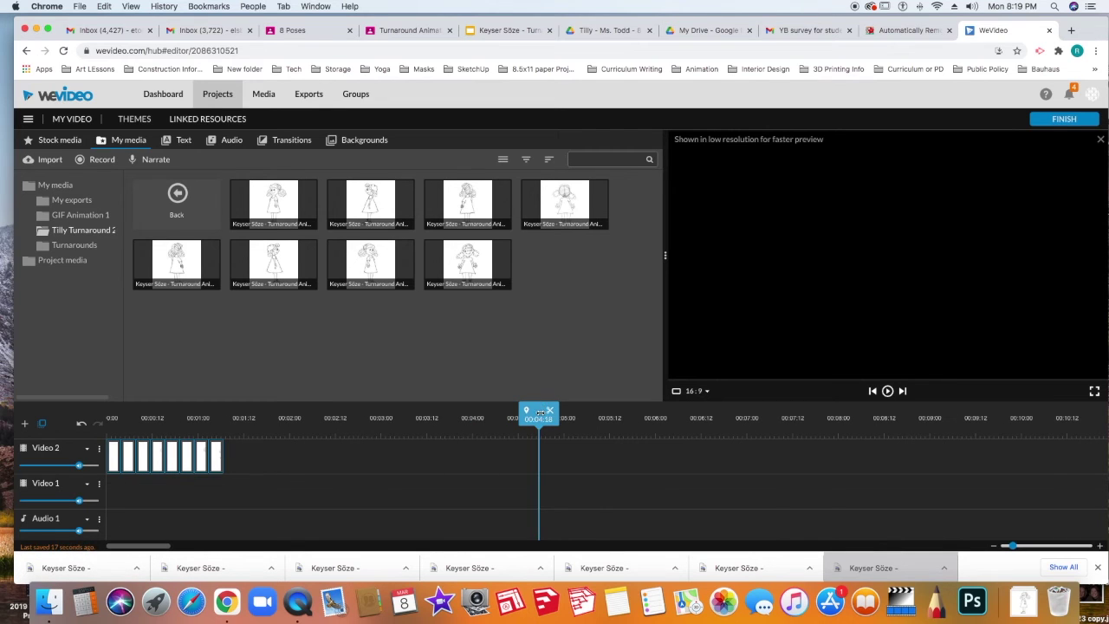
{"action": "left_click_drag", "start_coordinate": [539, 412], "coordinate": [104, 422]}
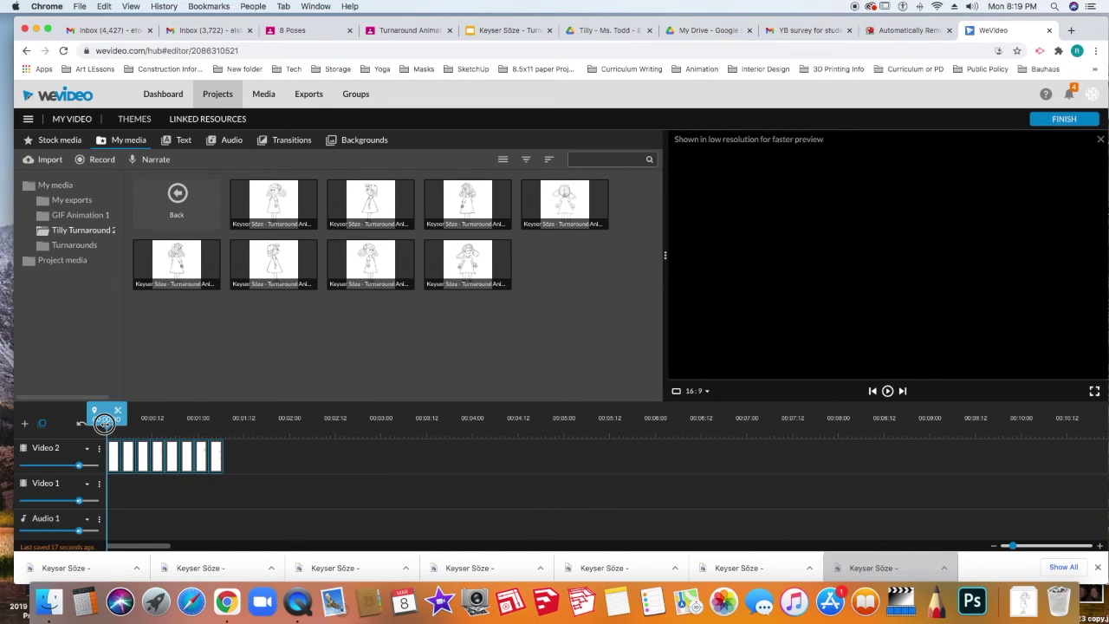
{"action": "key", "text": "space"}
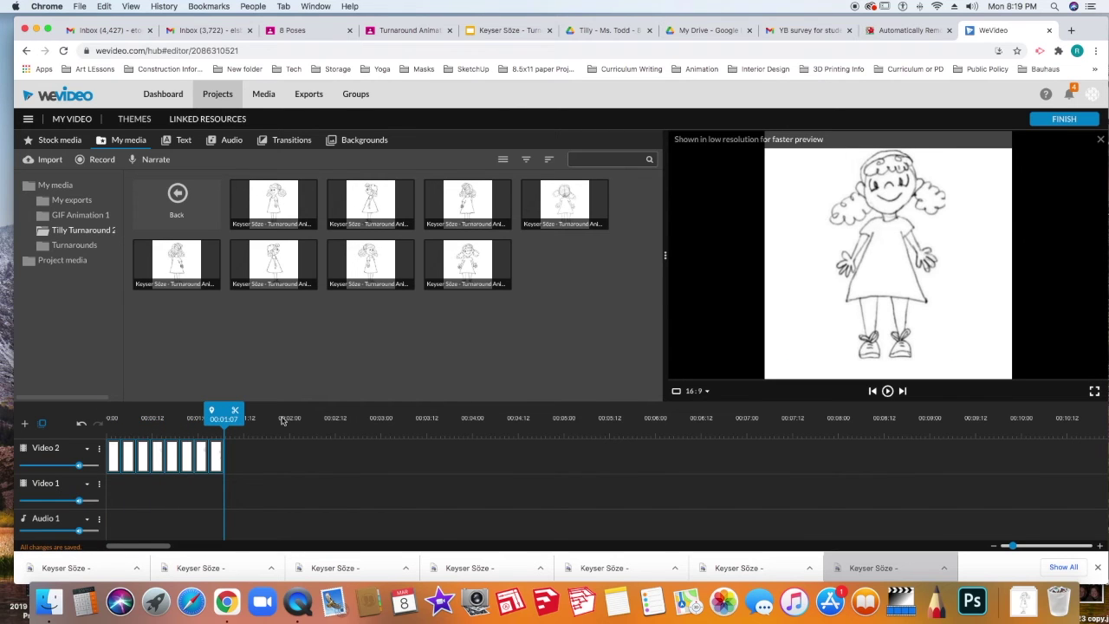
{"action": "key", "text": "space"}
{"action": "key", "text": "space"}
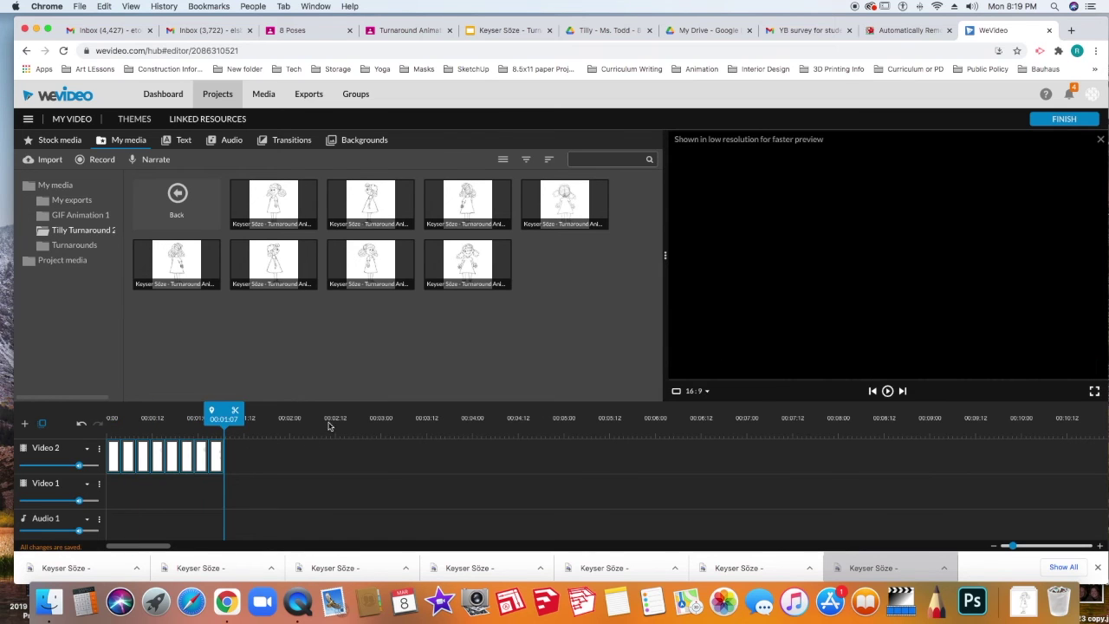
{"action": "key", "text": "space"}
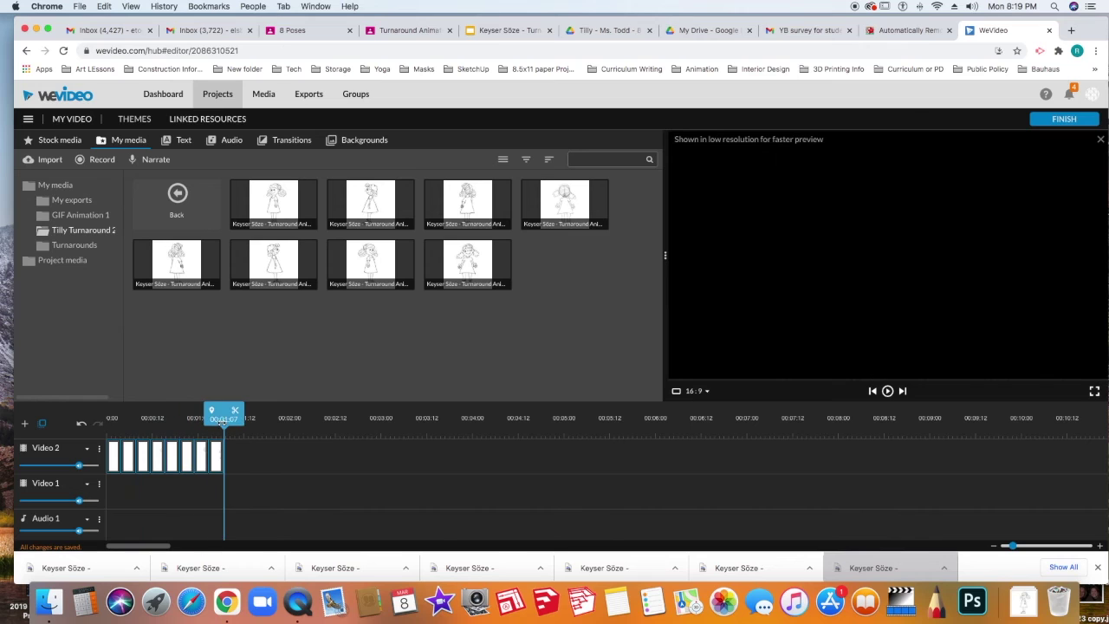
{"action": "left_click_drag", "start_coordinate": [209, 421], "coordinate": [105, 424]}
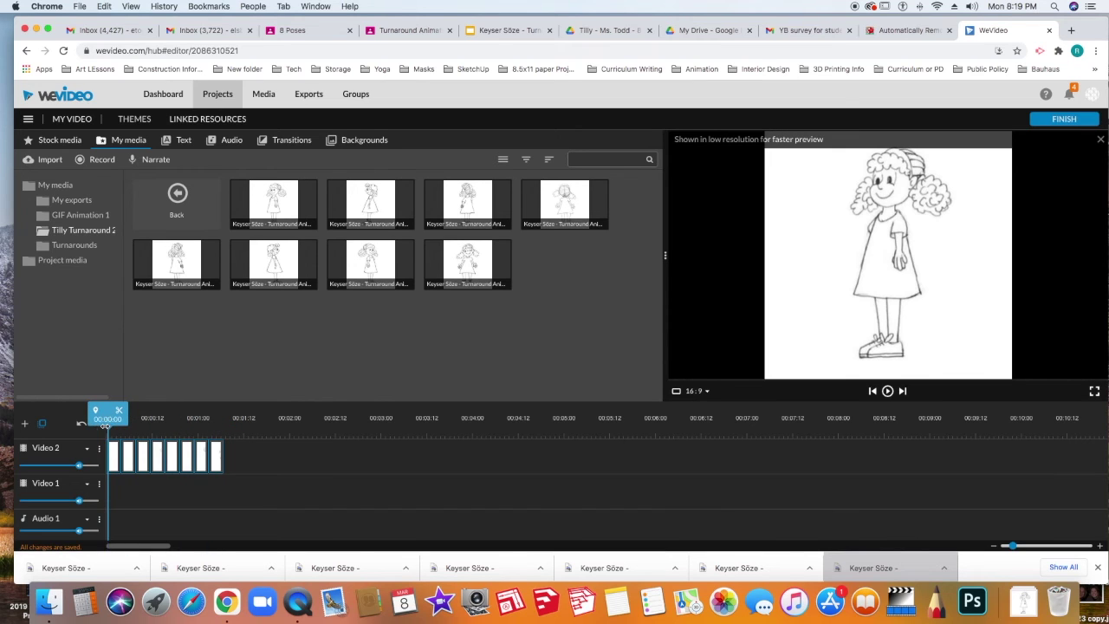
{"action": "key", "text": "space"}
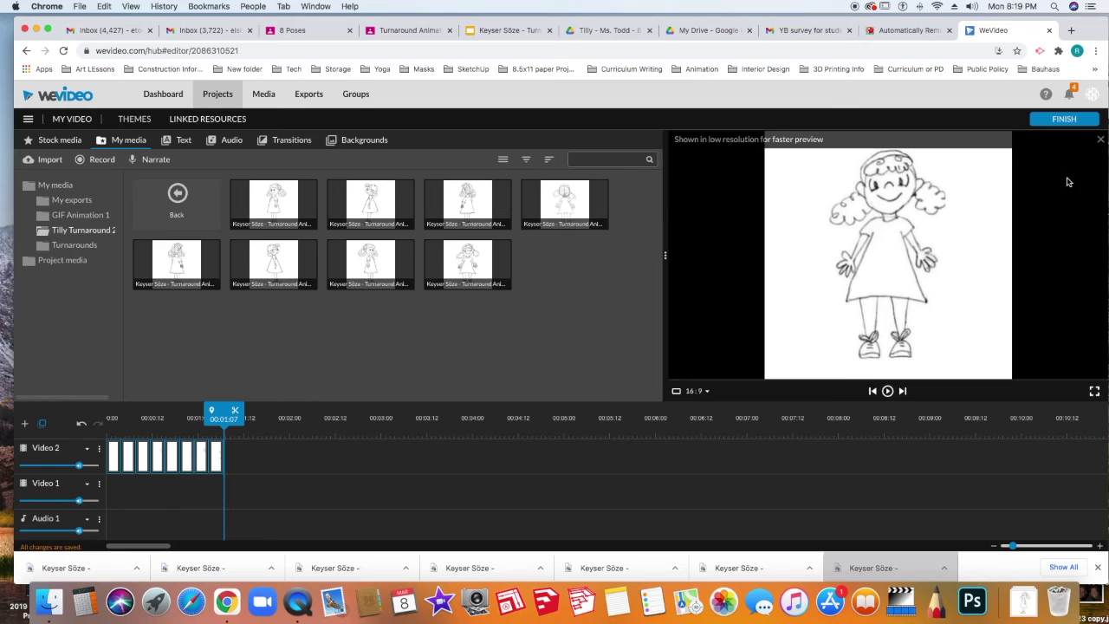
{"action": "left_click_drag", "start_coordinate": [223, 414], "coordinate": [108, 416]}
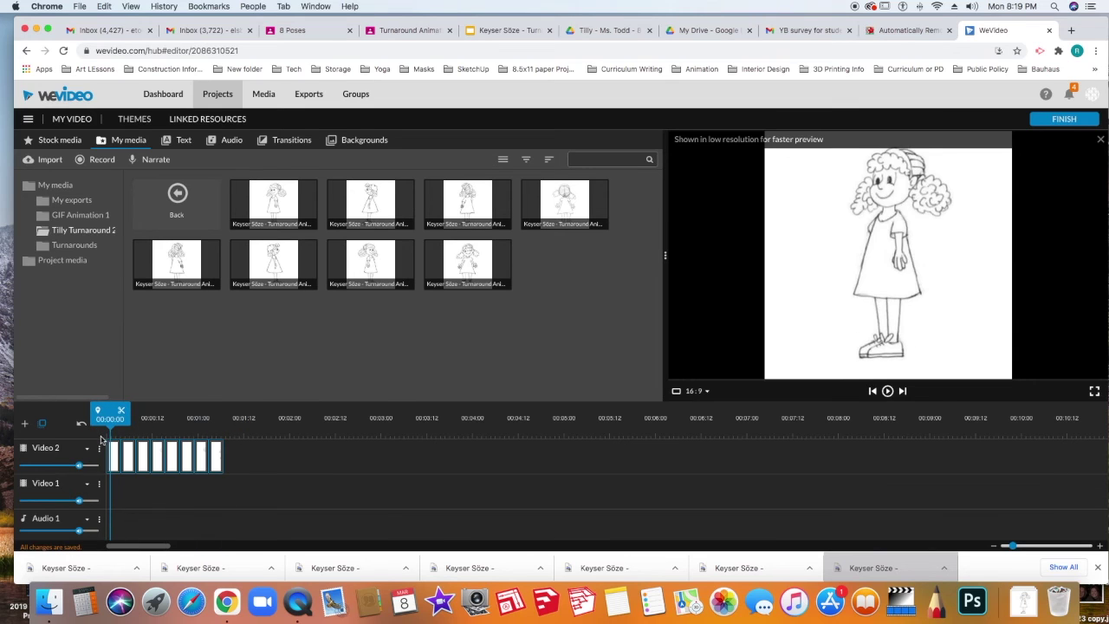
{"action": "key", "text": "space"}
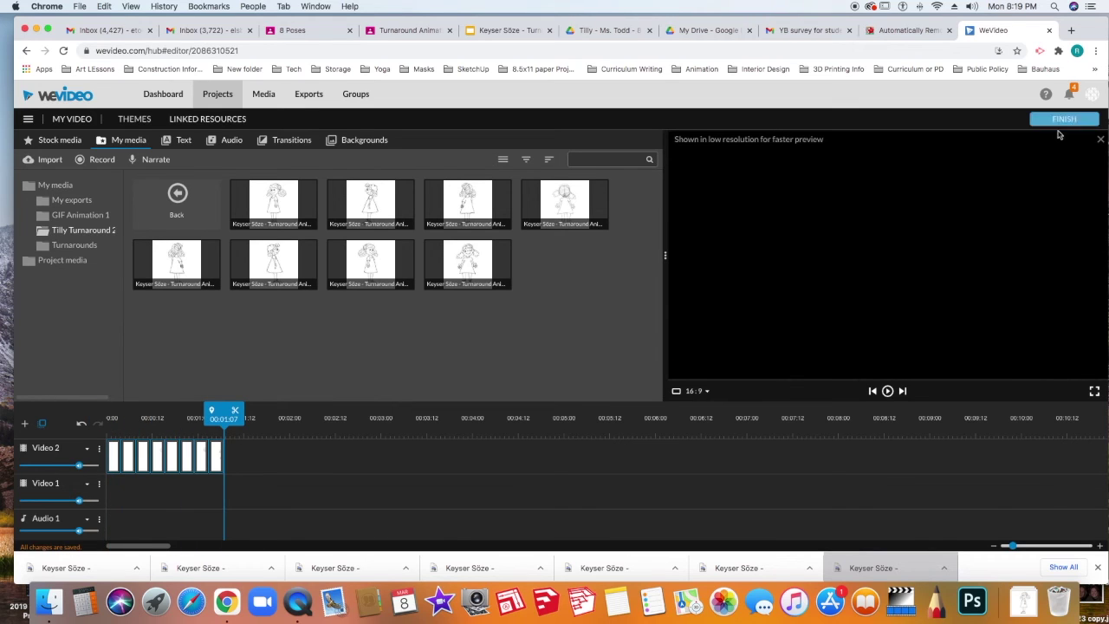
Export the project as a GIF titled 'Tilly Turnaround 2'.
{"action": "left_click", "coordinate": [1057, 123]}
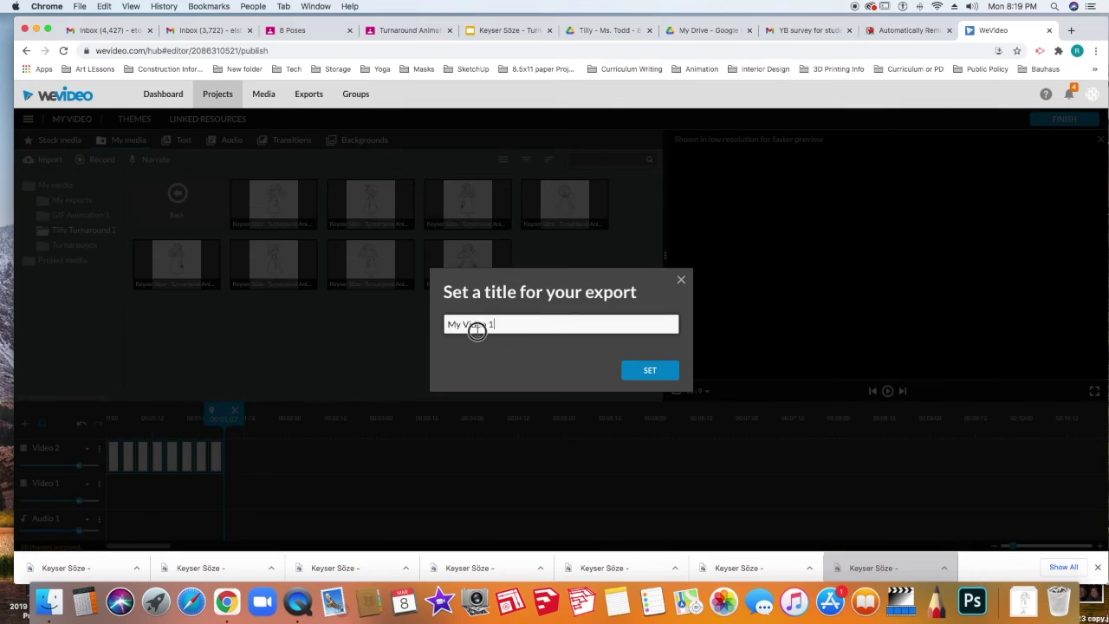
{"action": "left_click_drag", "start_coordinate": [494, 325], "coordinate": [415, 330]}
{"action": "type", "text": "Tilly Turnaround 2"}
{"action": "left_click", "coordinate": [650, 370]}
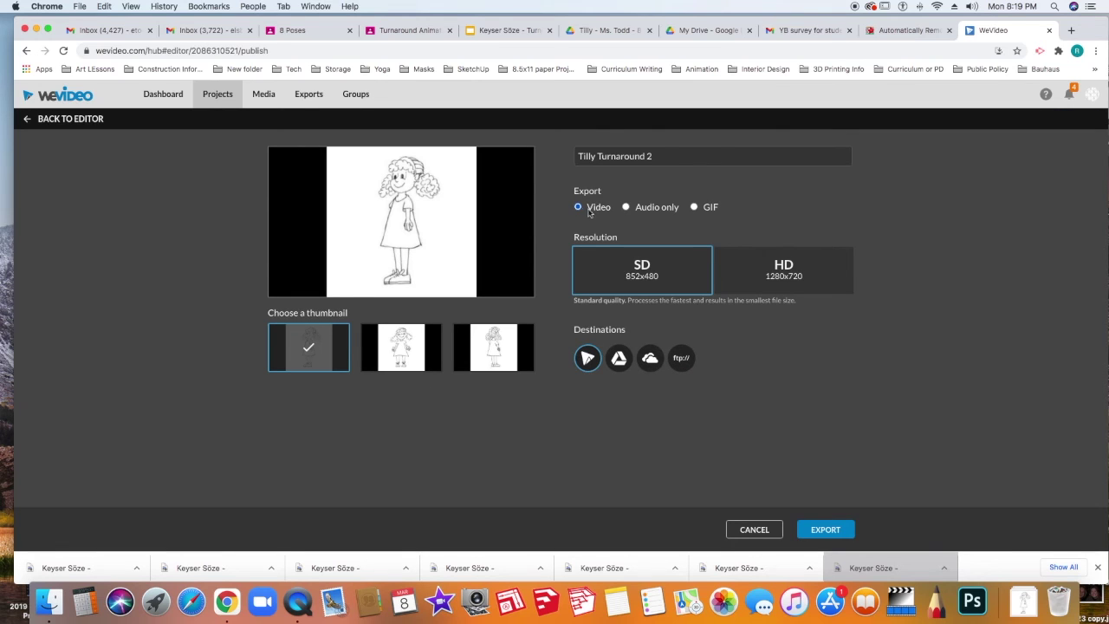
{"action": "left_click", "coordinate": [694, 208]}
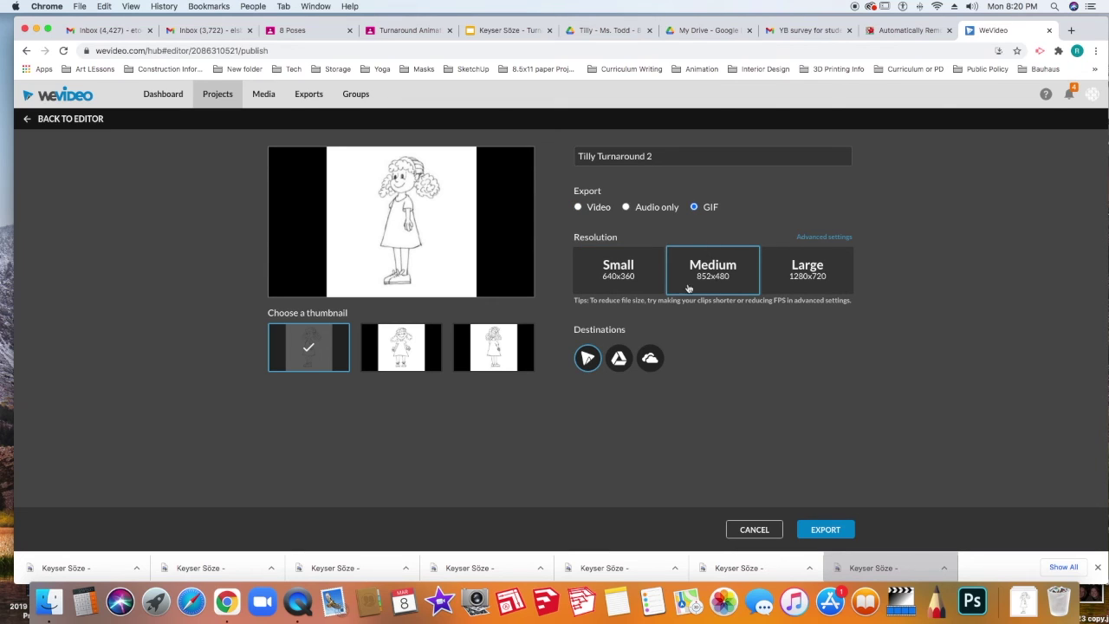
{"action": "left_click", "coordinate": [827, 530]}
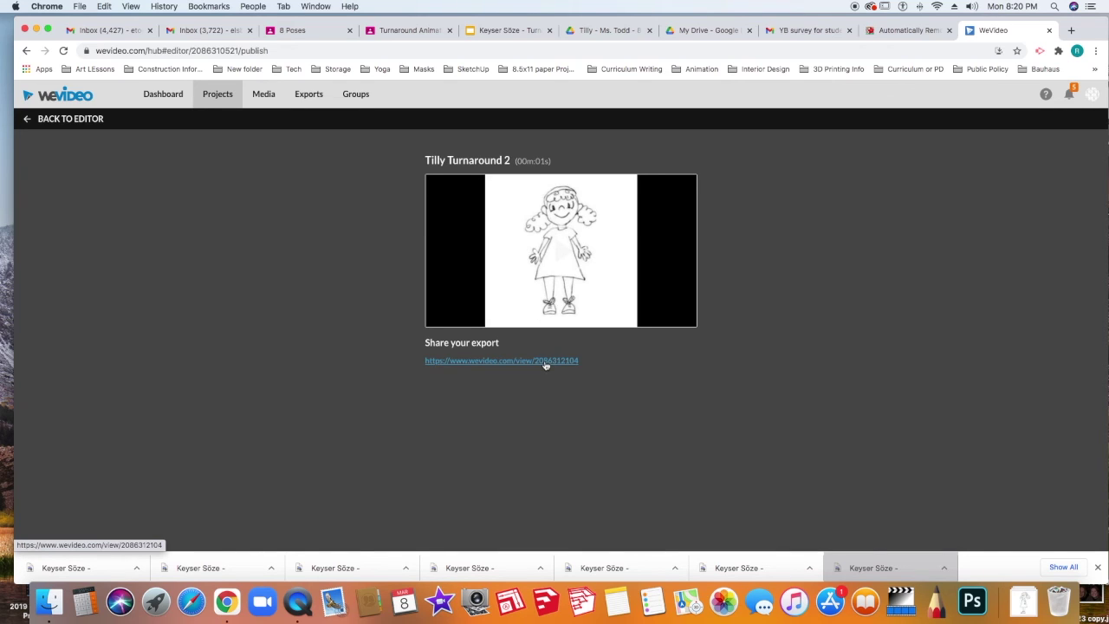
Download the exported GIF as My Video.gif from its view page.
{"action": "left_click", "coordinate": [545, 362]}
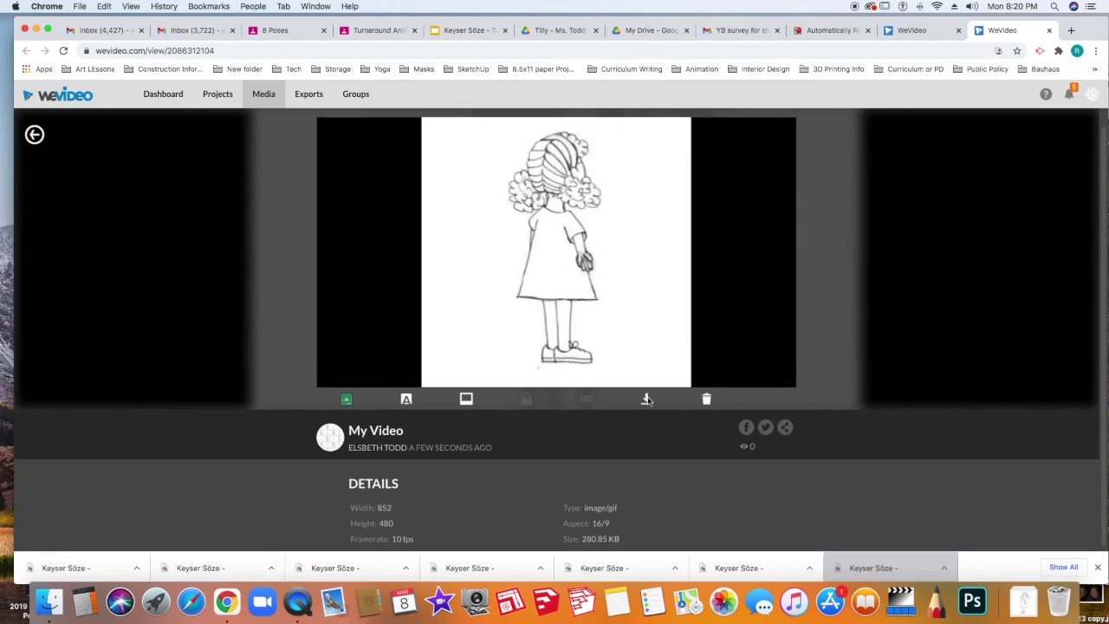
{"action": "left_click", "coordinate": [646, 396]}
{"action": "key", "text": "super+4"}
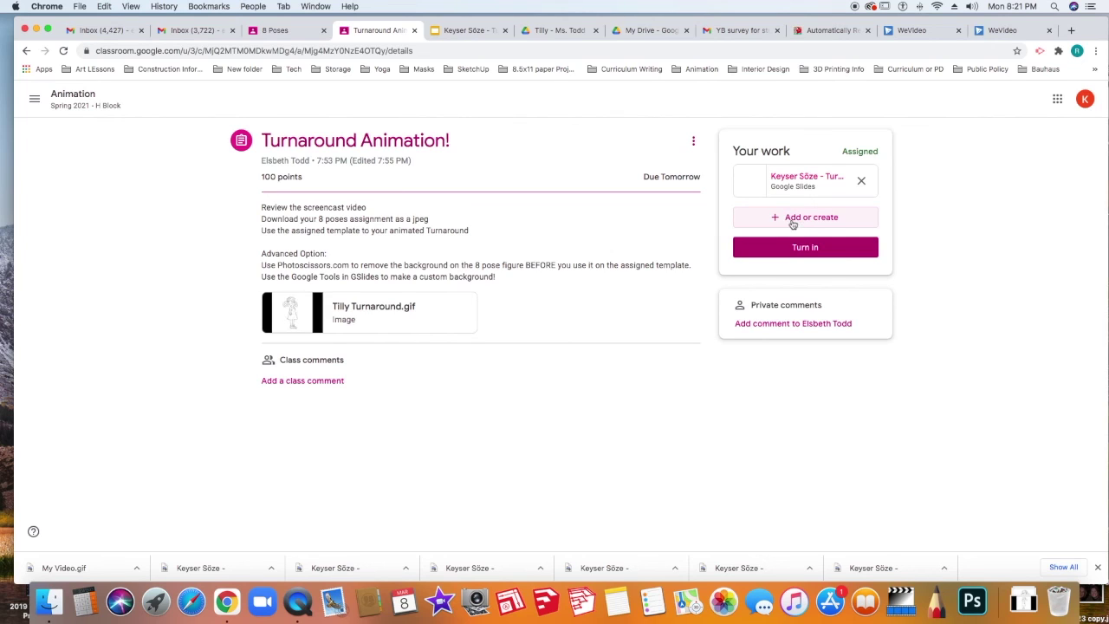
Upload My Video.gif from Downloads as a file attachment to the Turnaround Animation! work.
{"action": "left_click", "coordinate": [791, 223]}
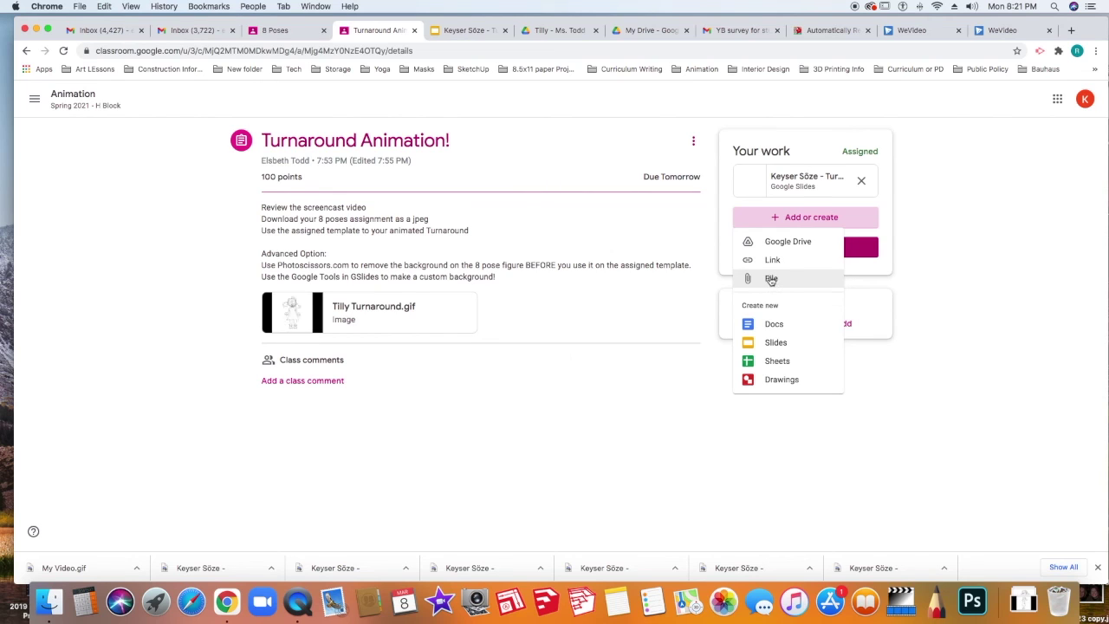
{"action": "left_click", "coordinate": [771, 280]}
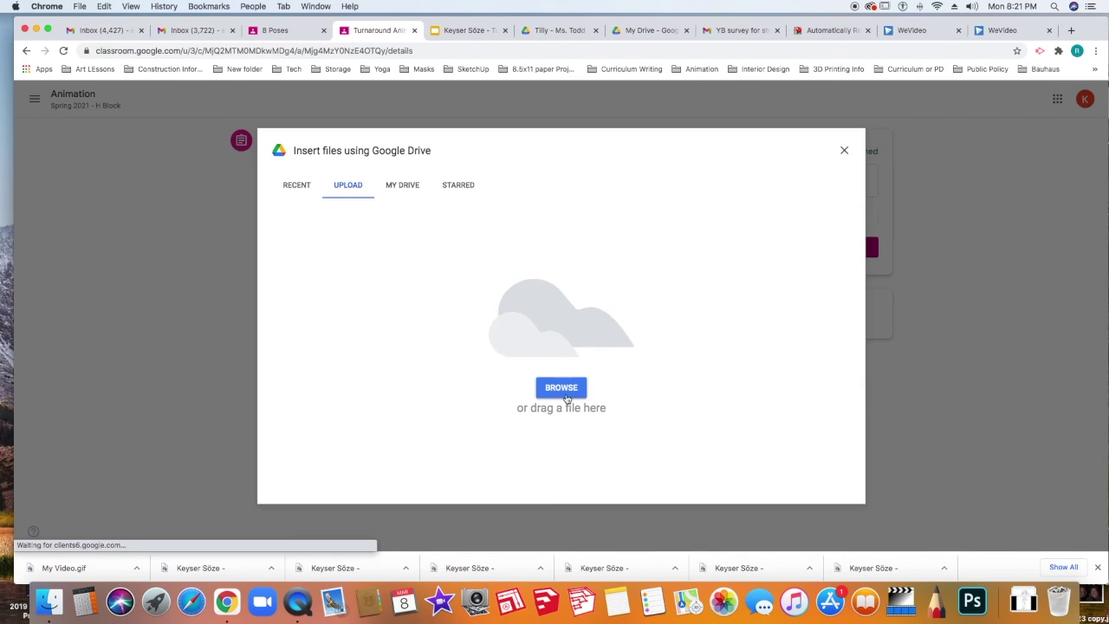
{"action": "left_click", "coordinate": [561, 389]}
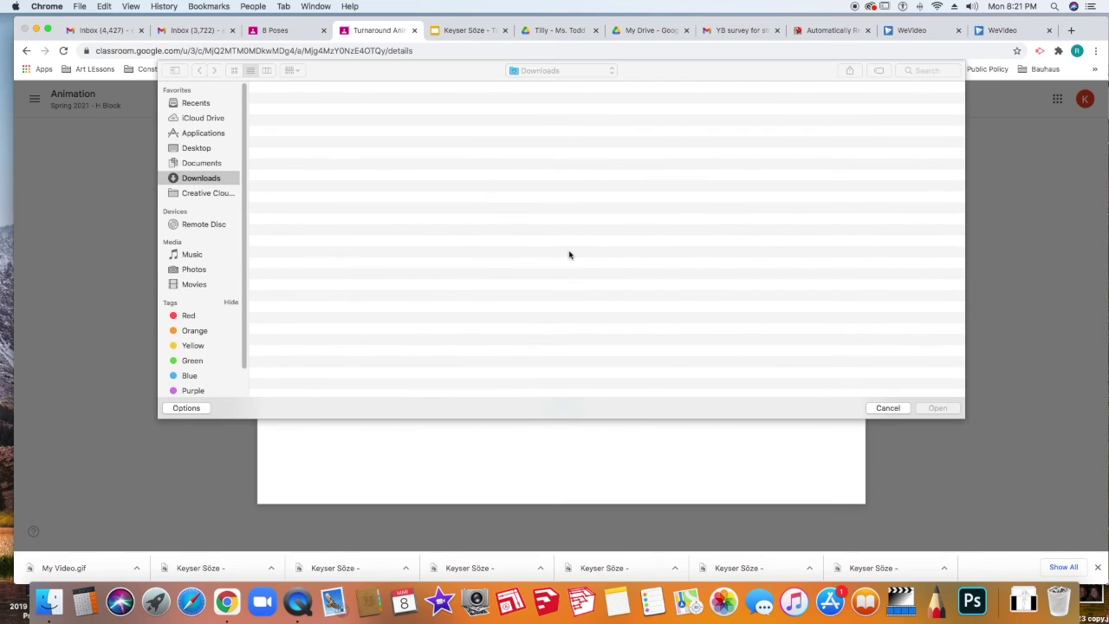
{"action": "left_click", "coordinate": [935, 411]}
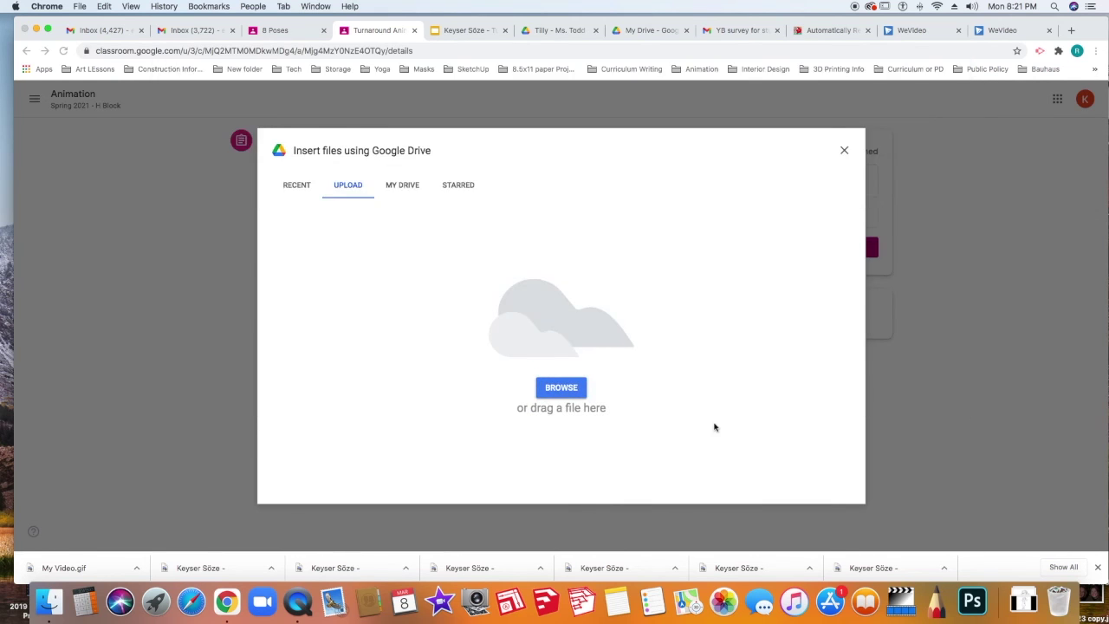